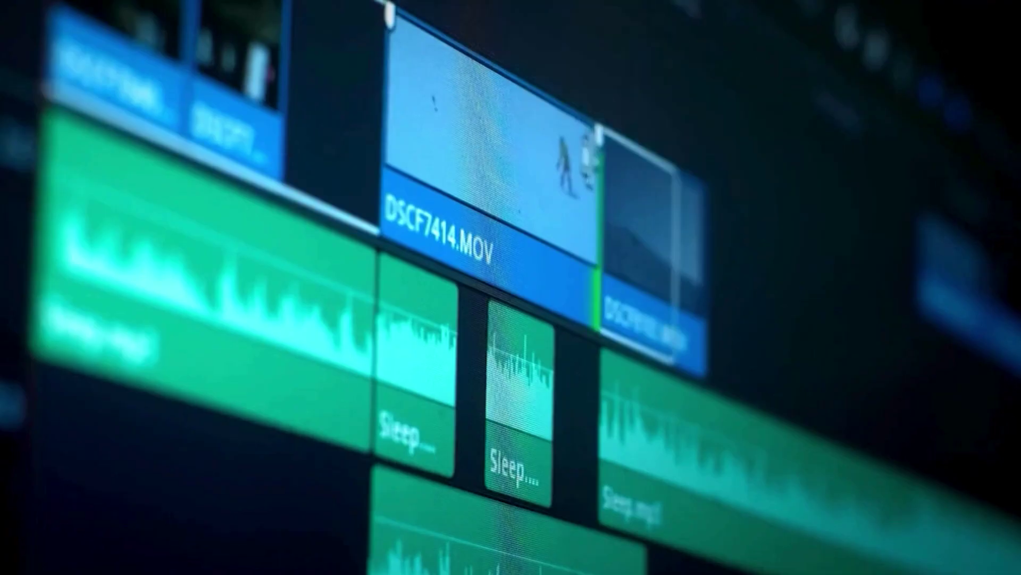
Set the anime green-hoodie desk image as Image to Image guidance at strength 0.30.
{"action": "left_click_drag", "start_coordinate": [686, 329], "coordinate": [572, 264]}
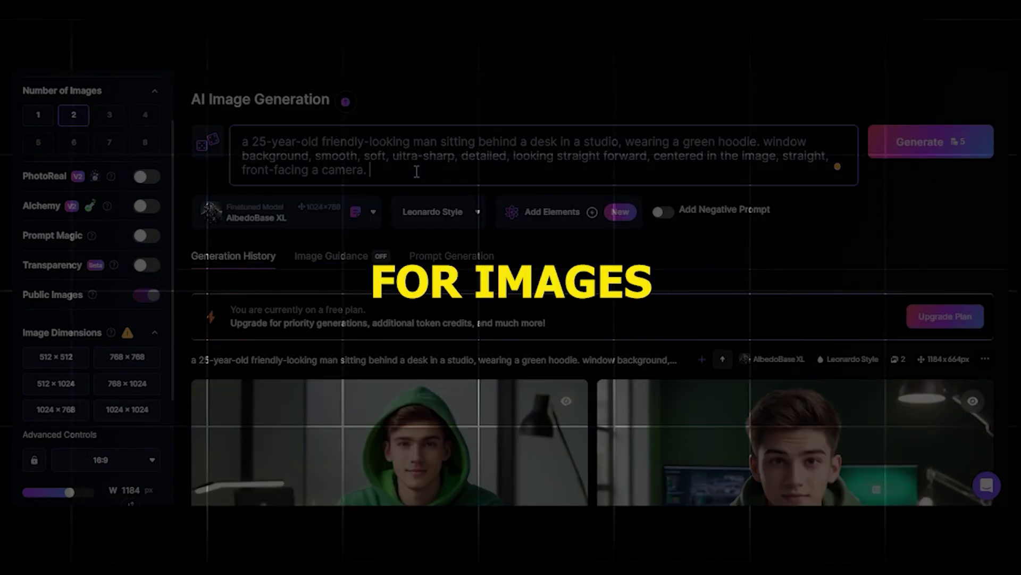
{"action": "type", "text": "anime sty"}
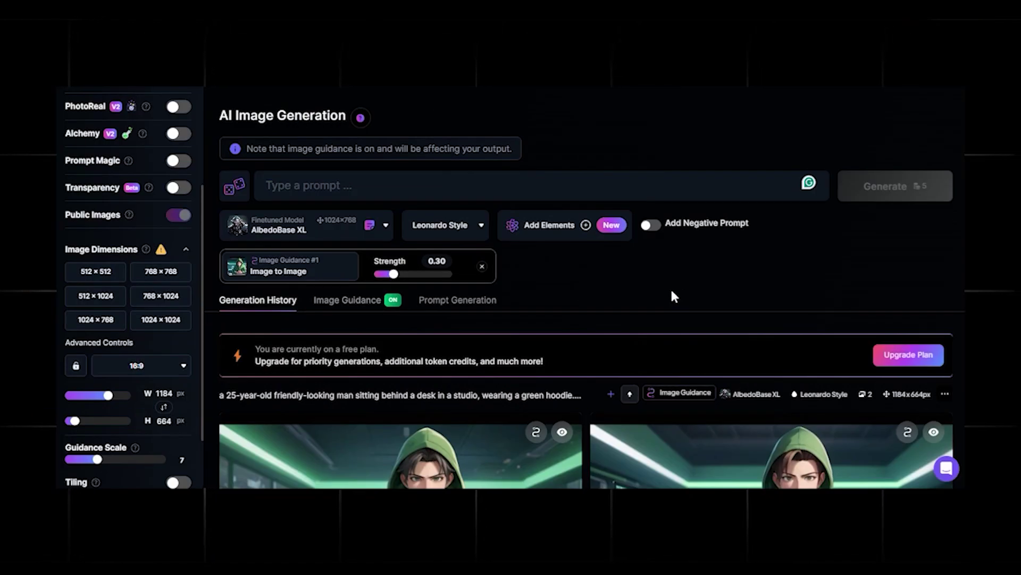
{"action": "left_click", "coordinate": [366, 311]}
{"action": "scroll", "coordinate": [605, 276], "scroll_direction": "down", "scroll_amount": 1}
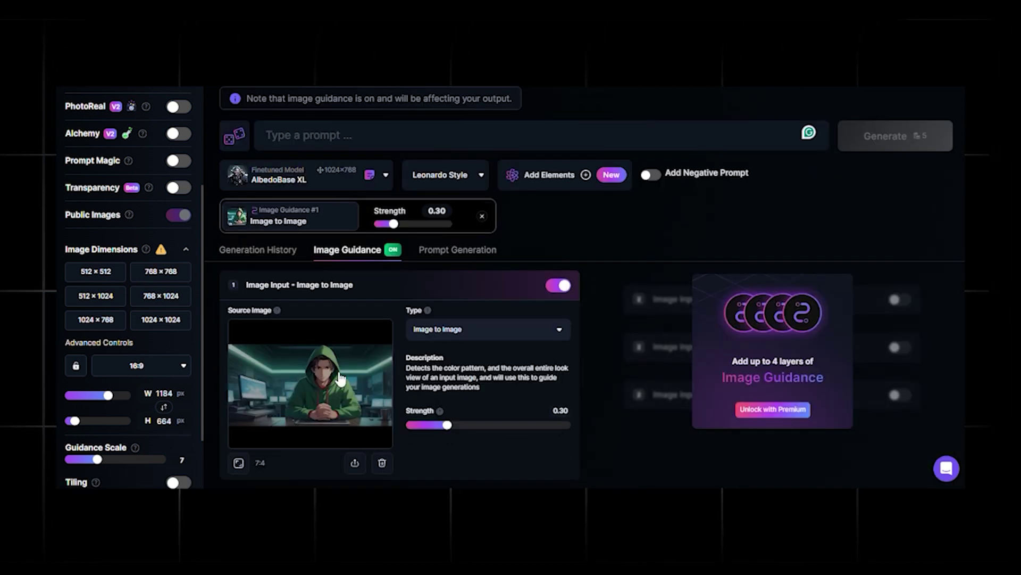
{"action": "scroll", "coordinate": [347, 354], "scroll_direction": "up", "scroll_amount": 2}
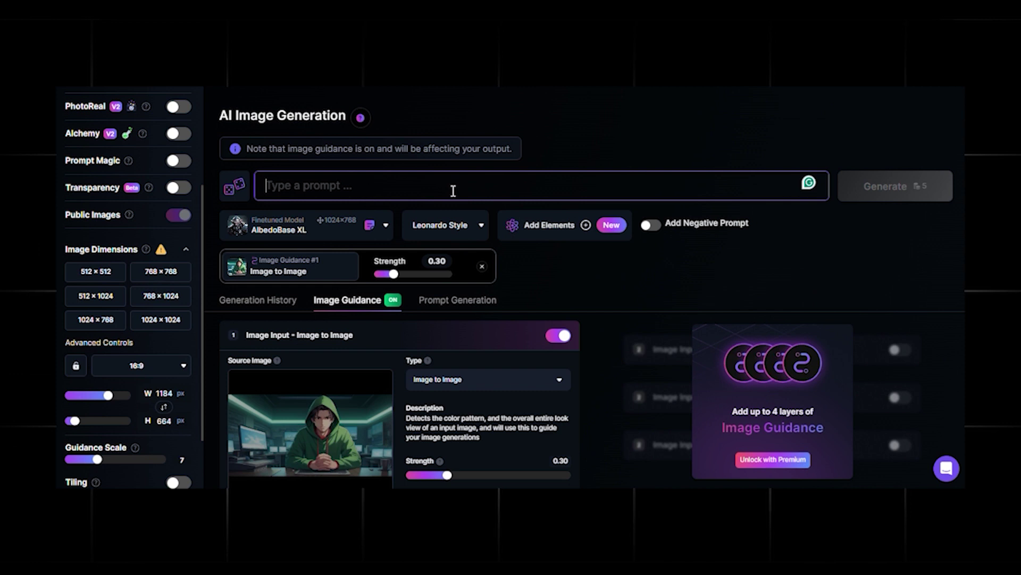
Generate from the full 'a 25-year-old friendly-looking man… anime style' prompt.
{"action": "left_click", "coordinate": [452, 192]}
{"action": "type", "text": "a 25-year-old friendly-looking man sitting behind a desk in a studio, wearing a green hoodie. window background, smooth, soft, ultra-sharp, detailed, looking straight forward, centered in the image, straight front-facing a camera. anime style"}
{"action": "left_click", "coordinate": [899, 185]}
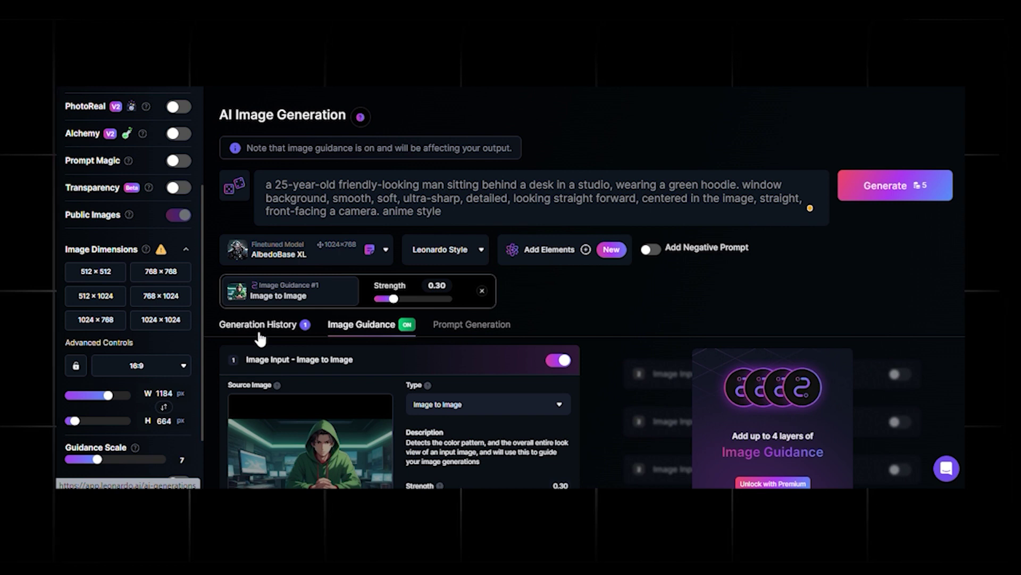
Keep the 16:9 ratio and review the new anime results in Generation History.
{"action": "left_click", "coordinate": [259, 331]}
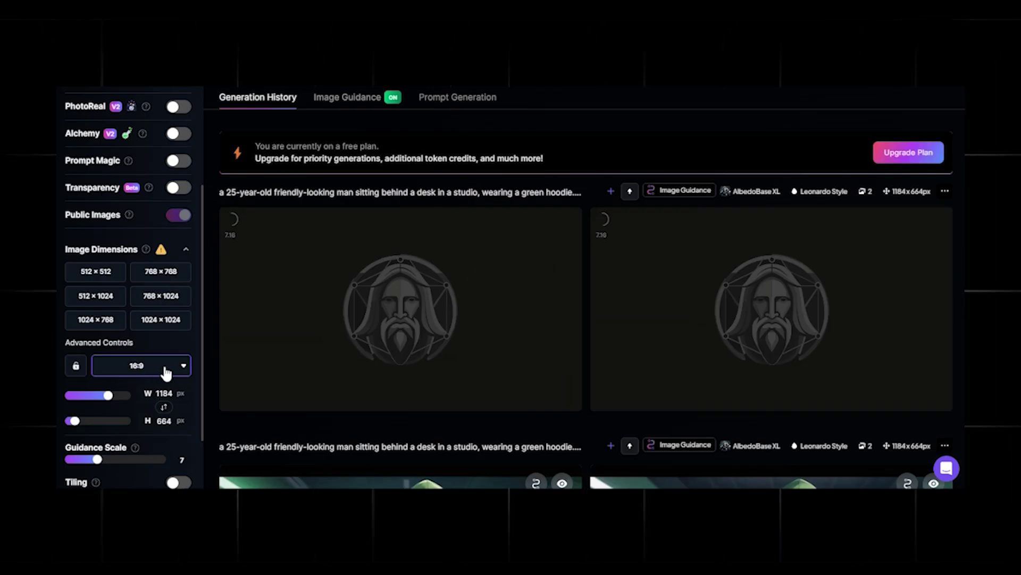
{"action": "scroll", "coordinate": [142, 406], "scroll_direction": "down", "scroll_amount": 3}
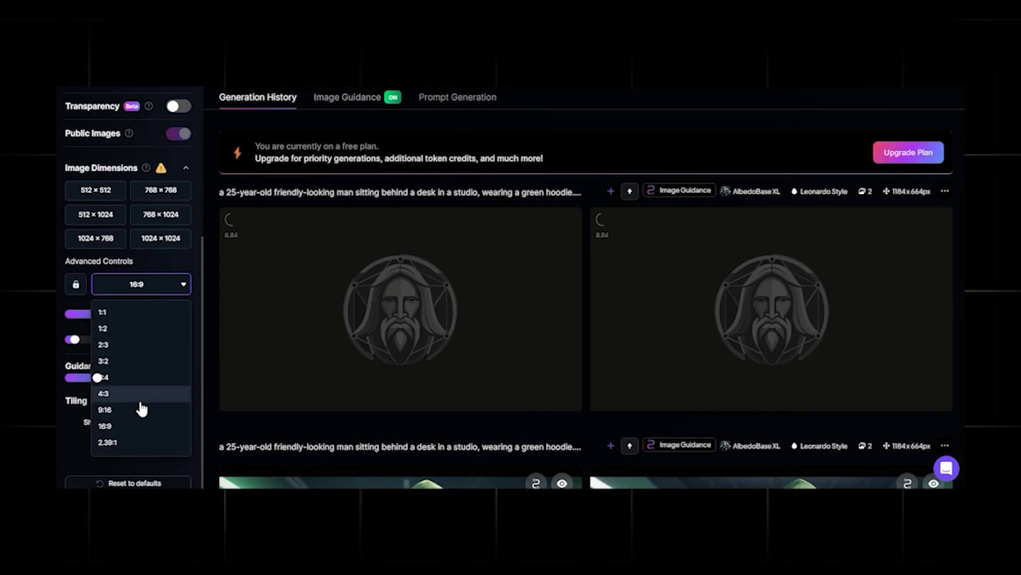
{"action": "left_click", "coordinate": [136, 425]}
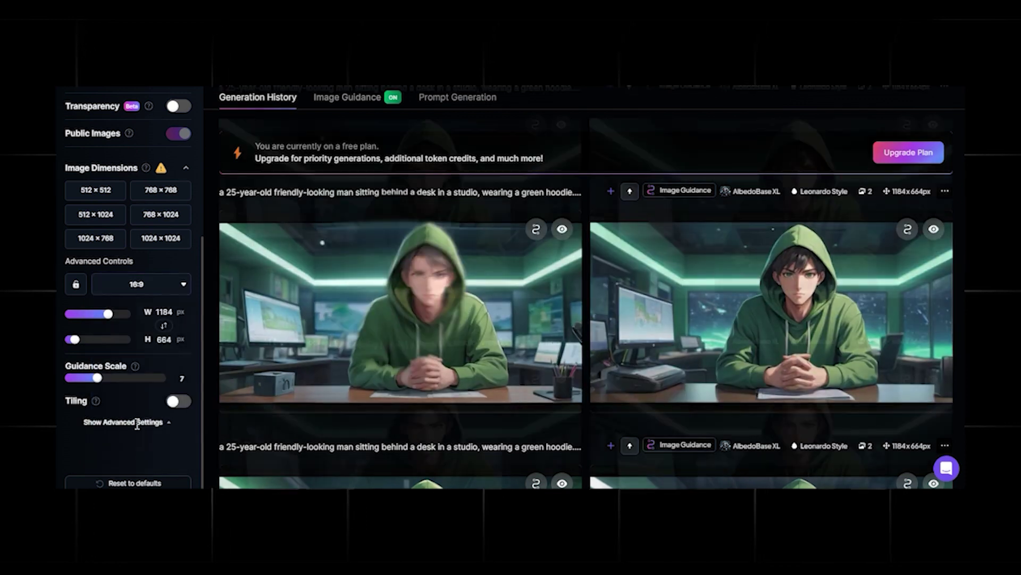
{"action": "scroll", "coordinate": [592, 313], "scroll_direction": "down", "scroll_amount": 3}
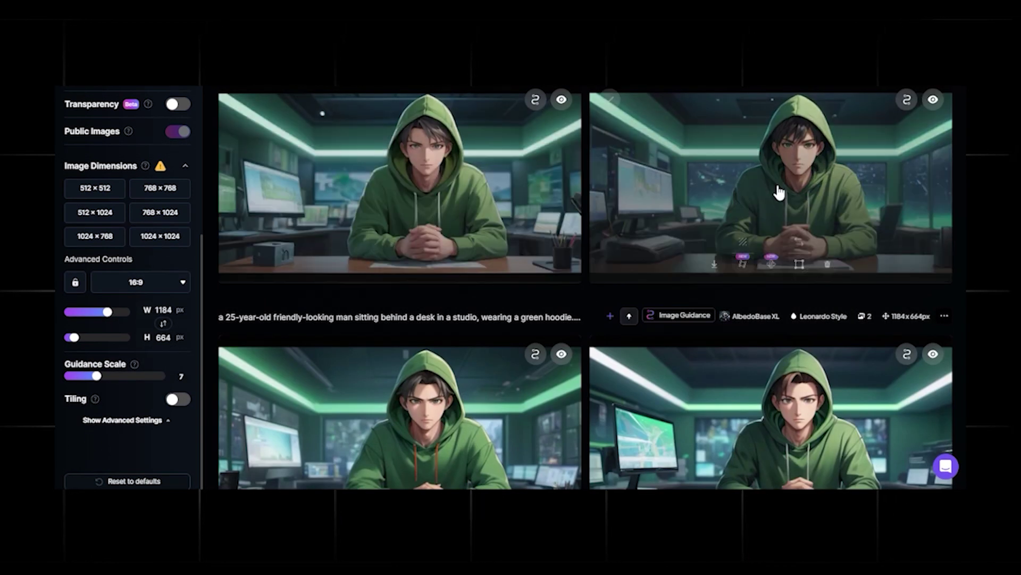
{"action": "scroll", "coordinate": [786, 195], "scroll_direction": "down", "scroll_amount": 1}
{"action": "scroll", "coordinate": [787, 195], "scroll_direction": "up", "scroll_amount": 2}
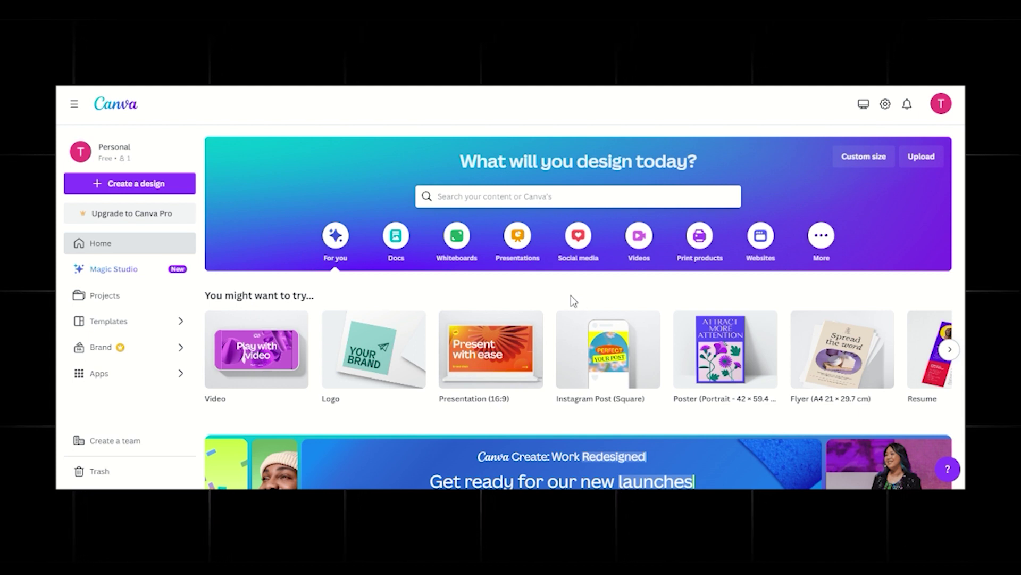
Make a YouTube Thumbnail design and enlarge the uploaded hoodie character to cover the page.
{"action": "left_click", "coordinate": [144, 187]}
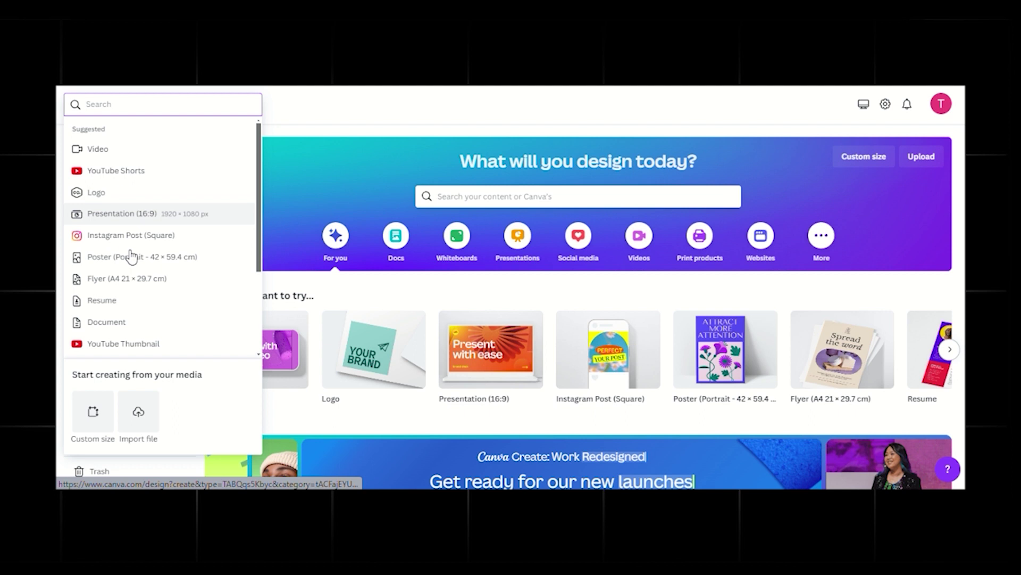
{"action": "left_click", "coordinate": [141, 344]}
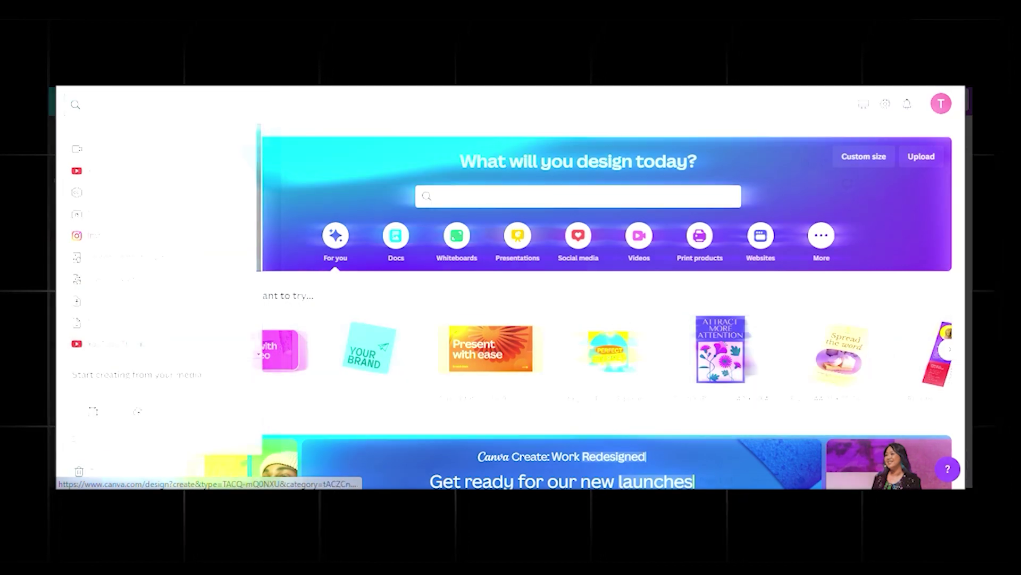
{"action": "left_click", "coordinate": [64, 292]}
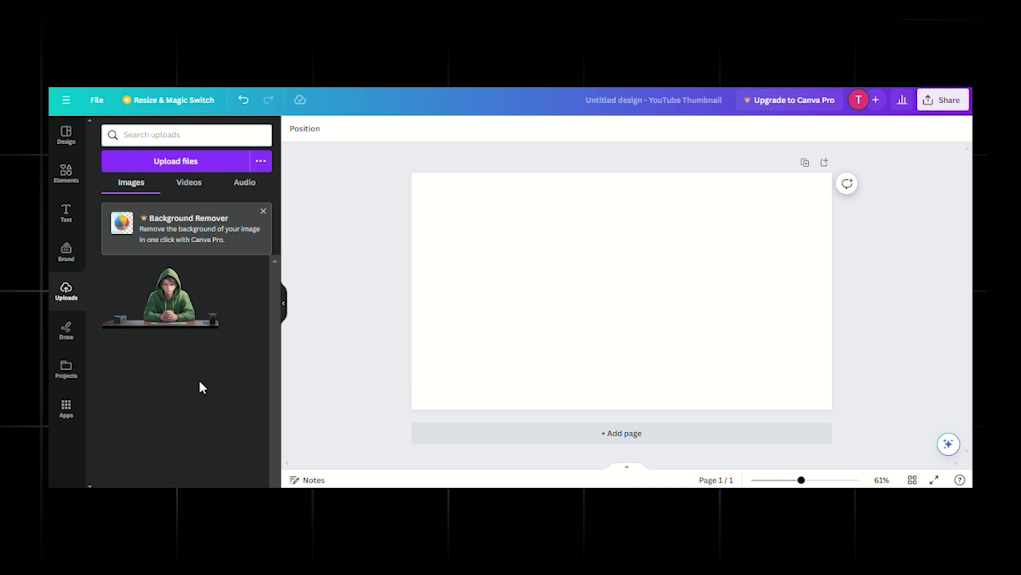
{"action": "mouse_move", "coordinate": [161, 297]}
{"action": "left_click_drag", "start_coordinate": [192, 304], "coordinate": [509, 291]}
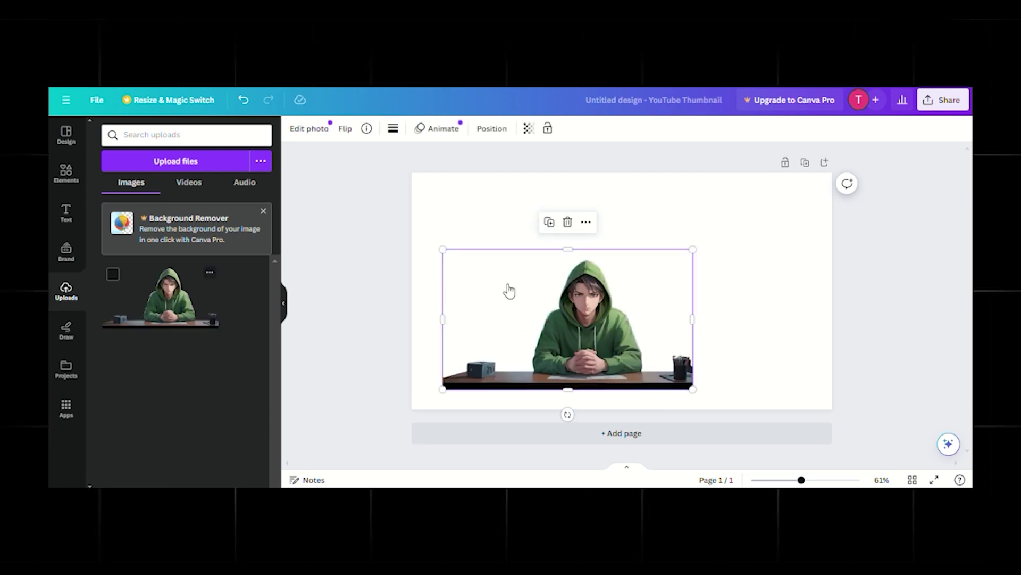
{"action": "left_click_drag", "start_coordinate": [572, 334], "coordinate": [541, 287]}
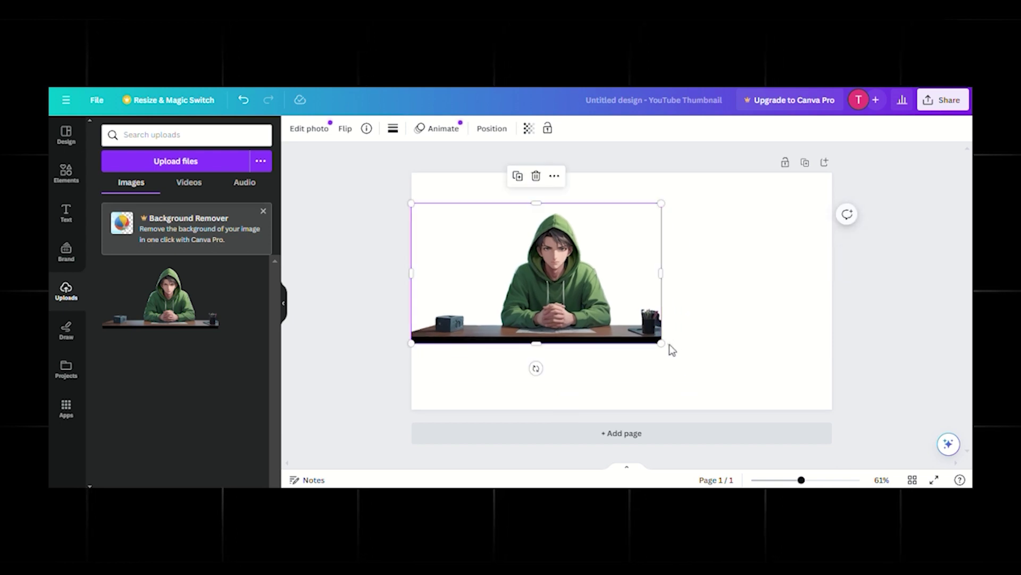
{"action": "left_click_drag", "start_coordinate": [684, 349], "coordinate": [855, 402]}
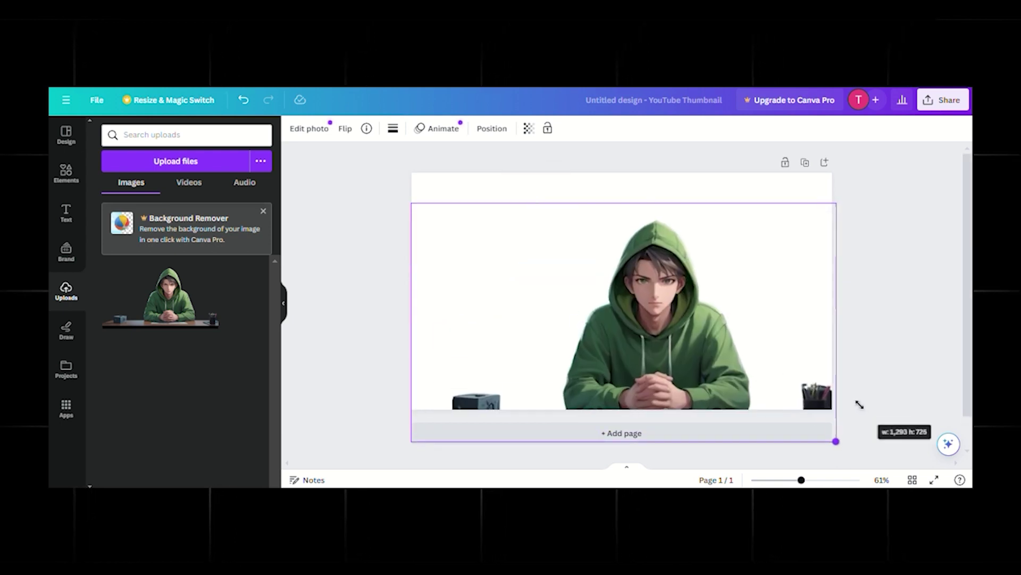
{"action": "left_click_drag", "start_coordinate": [693, 320], "coordinate": [692, 292]}
{"action": "type", "text": "anime night time room view"}
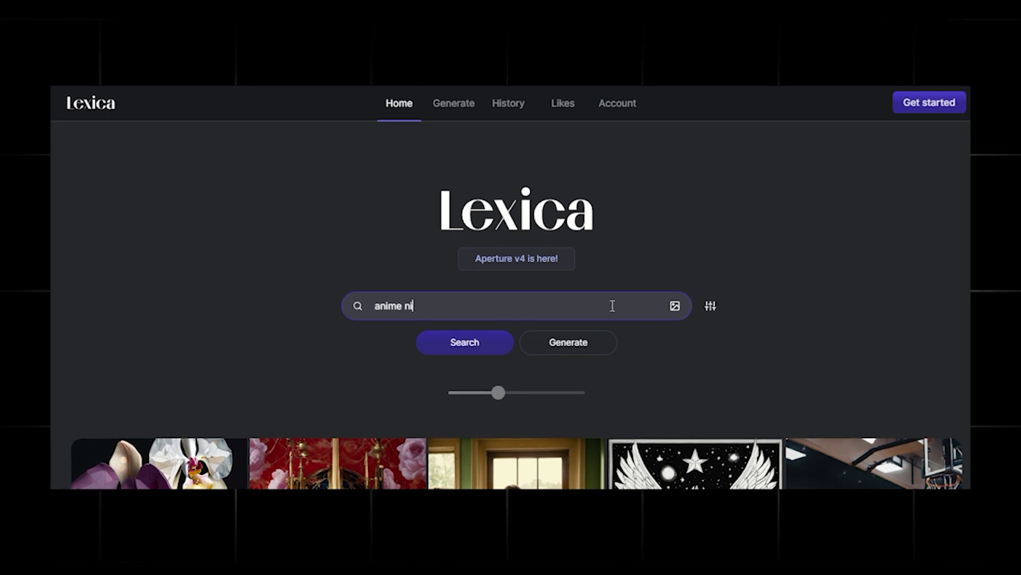
Search Lexica for 'anime night time room view' and open the Cozy study room image.
{"action": "key", "text": "Return"}
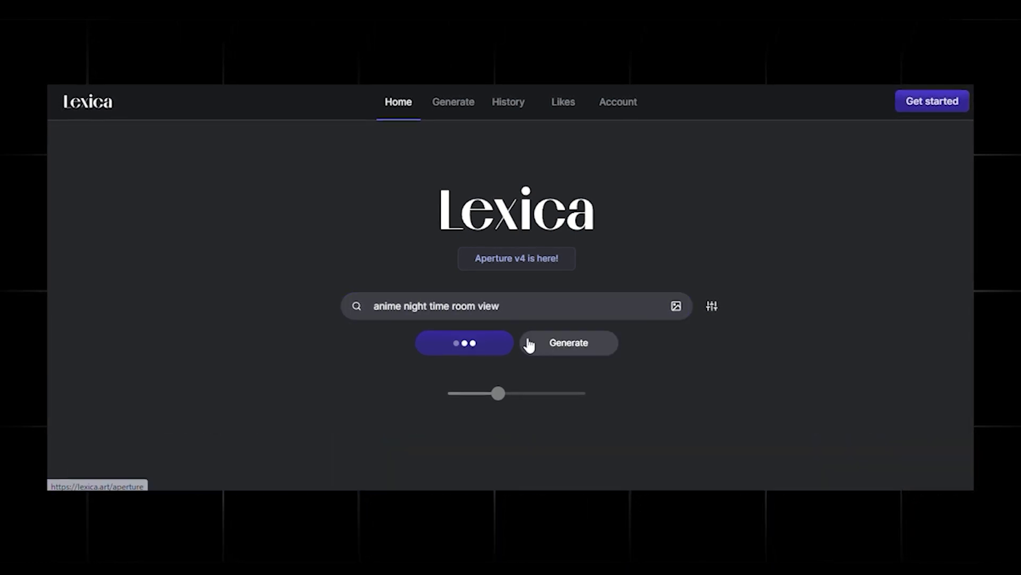
{"action": "scroll", "coordinate": [758, 362], "scroll_direction": "down", "scroll_amount": 5}
{"action": "scroll", "coordinate": [758, 365], "scroll_direction": "down", "scroll_amount": 4}
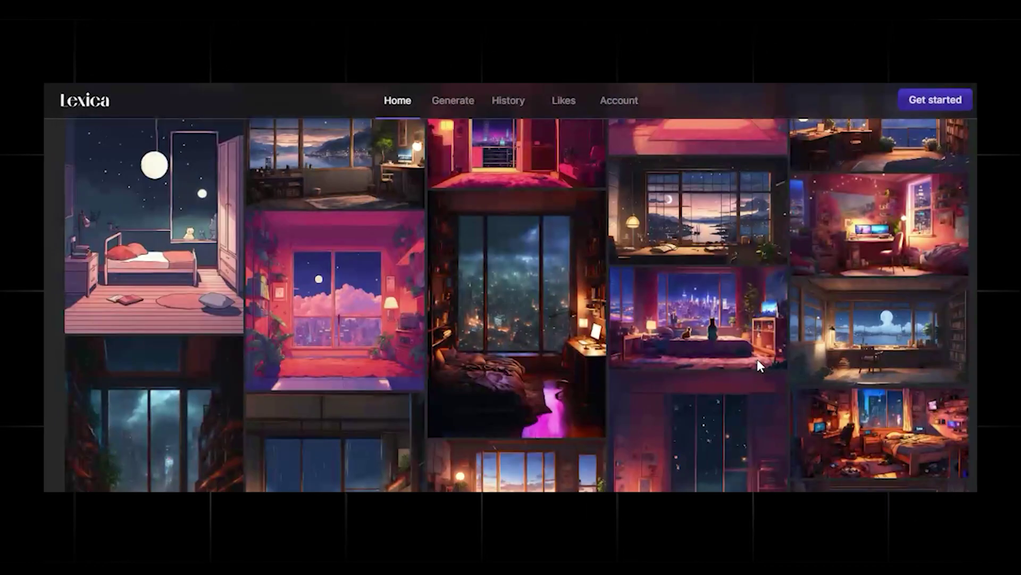
{"action": "scroll", "coordinate": [760, 367], "scroll_direction": "down", "scroll_amount": 3}
{"action": "scroll", "coordinate": [759, 365], "scroll_direction": "down", "scroll_amount": 4}
{"action": "scroll", "coordinate": [758, 359], "scroll_direction": "down", "scroll_amount": 4}
{"action": "scroll", "coordinate": [758, 356], "scroll_direction": "down", "scroll_amount": 3}
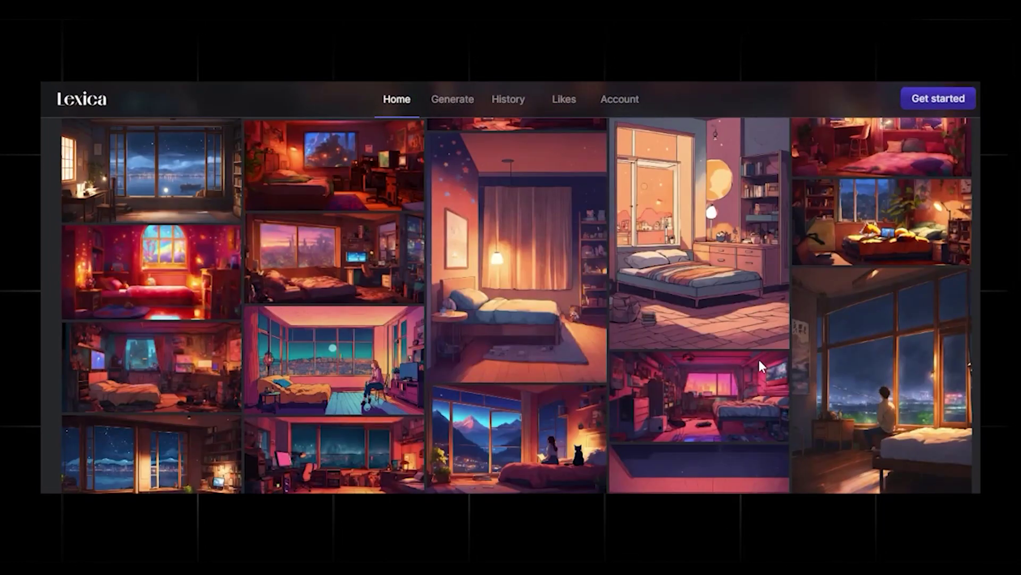
{"action": "scroll", "coordinate": [758, 358], "scroll_direction": "down", "scroll_amount": 3}
{"action": "scroll", "coordinate": [760, 362], "scroll_direction": "down", "scroll_amount": 3}
{"action": "scroll", "coordinate": [761, 364], "scroll_direction": "down", "scroll_amount": 3}
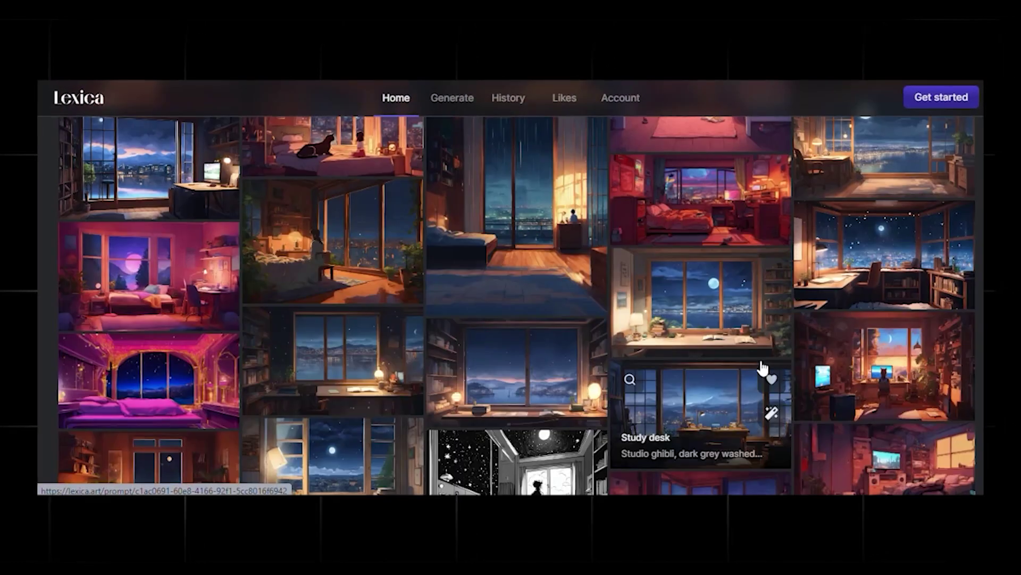
{"action": "scroll", "coordinate": [762, 366], "scroll_direction": "down", "scroll_amount": 3}
{"action": "scroll", "coordinate": [763, 366], "scroll_direction": "down", "scroll_amount": 3}
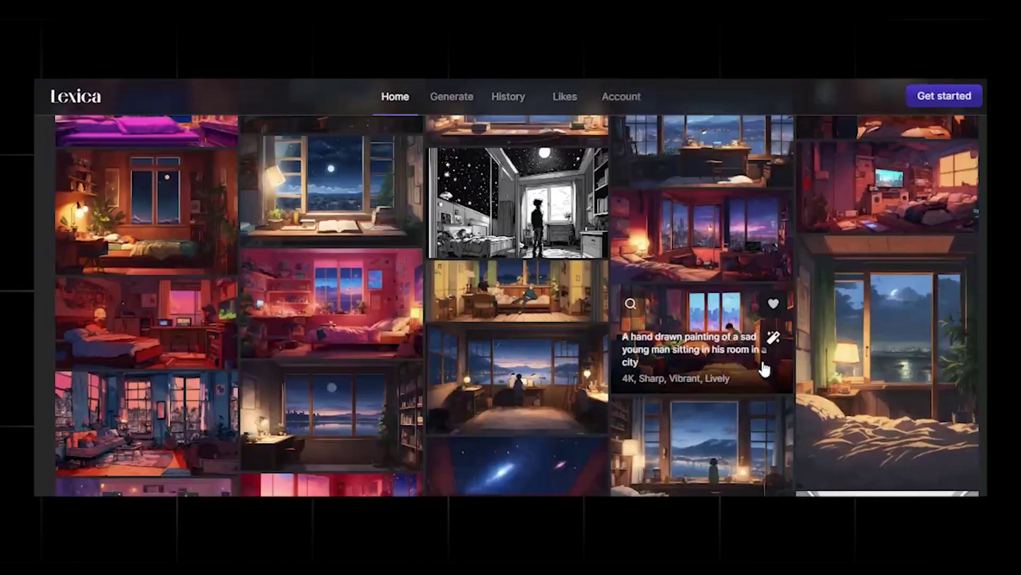
{"action": "scroll", "coordinate": [763, 366], "scroll_direction": "down", "scroll_amount": 3}
{"action": "scroll", "coordinate": [761, 367], "scroll_direction": "down", "scroll_amount": 3}
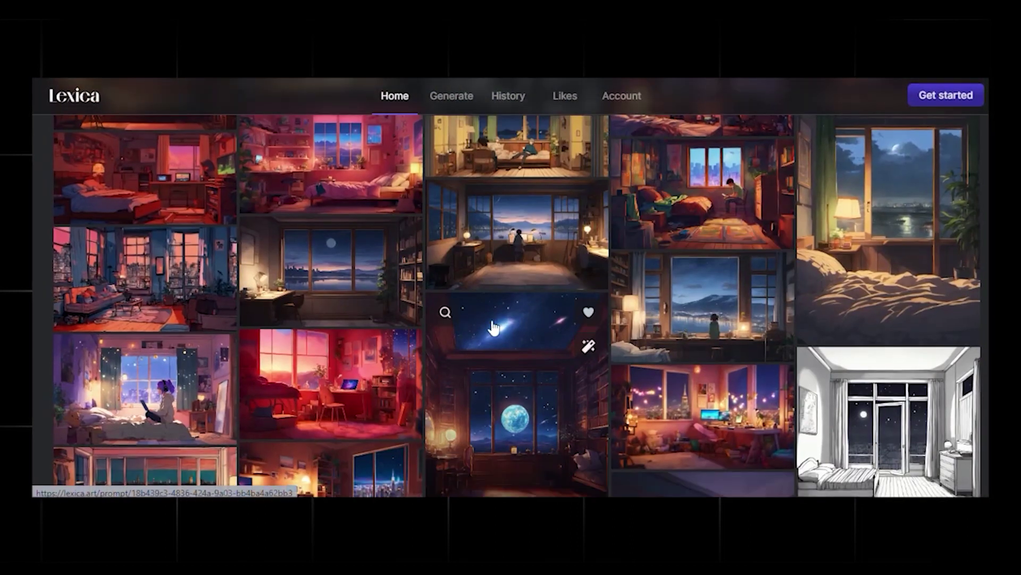
{"action": "left_click", "coordinate": [334, 266]}
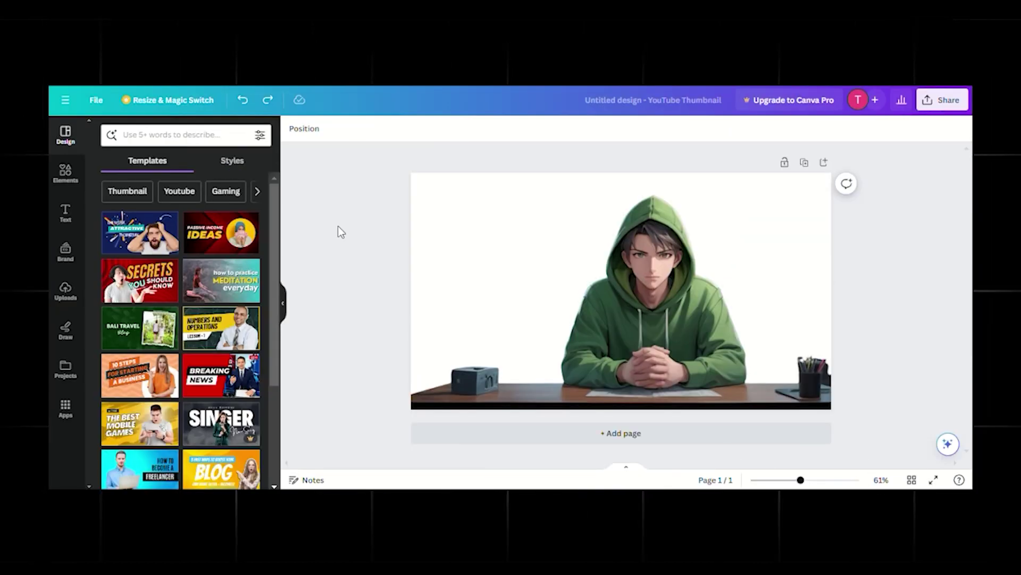
Add the night-room image, enlarge it to fill the page, and send it behind the character.
{"action": "left_click", "coordinate": [65, 293]}
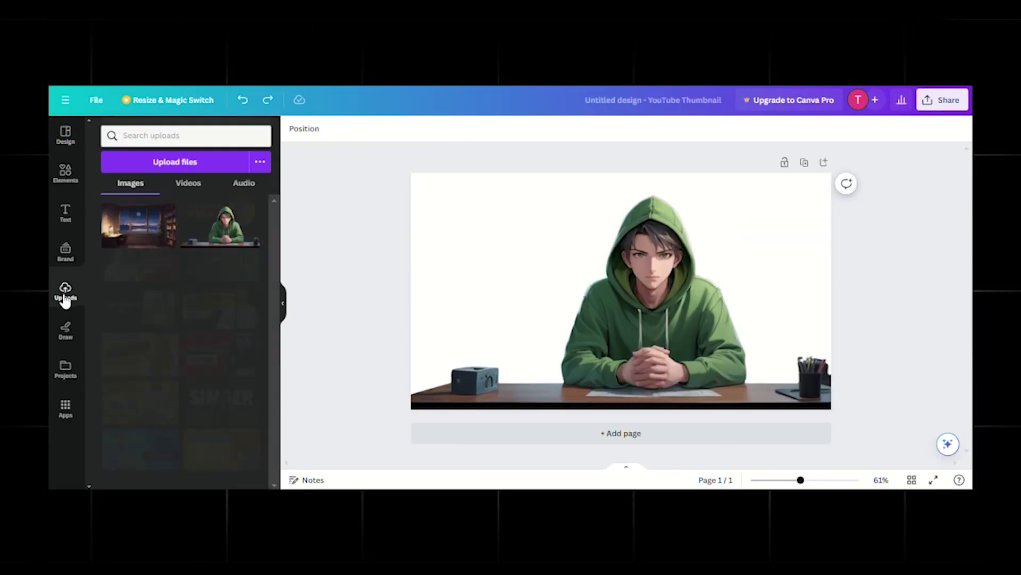
{"action": "left_click", "coordinate": [145, 232]}
{"action": "left_click_drag", "start_coordinate": [588, 248], "coordinate": [515, 213]}
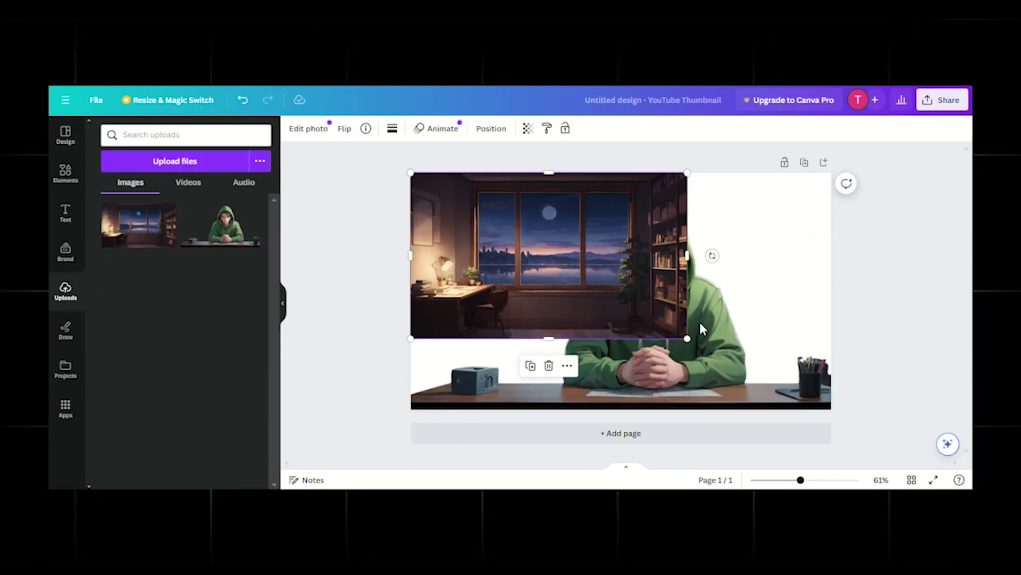
{"action": "left_click_drag", "start_coordinate": [687, 339], "coordinate": [832, 424]}
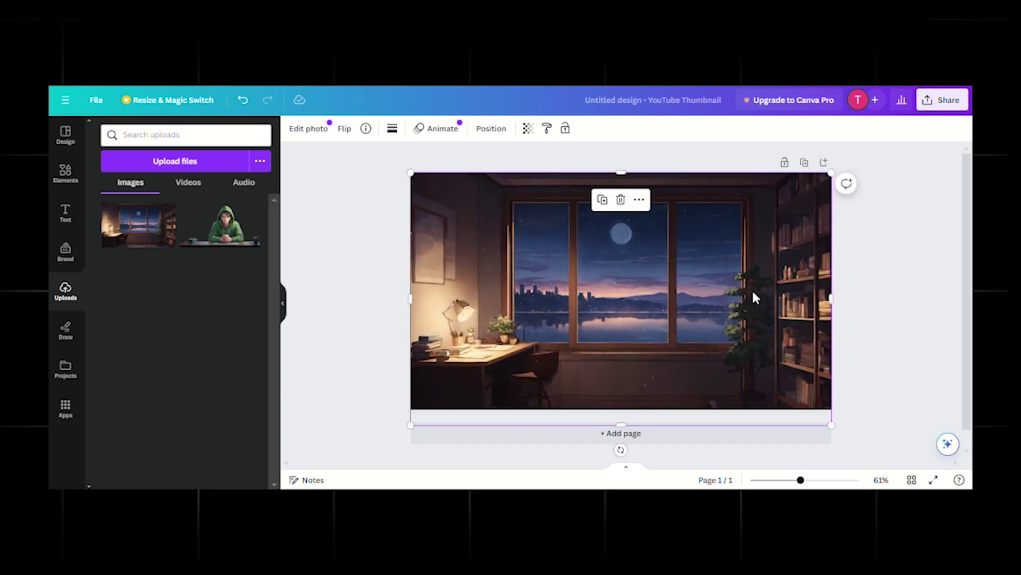
{"action": "left_click", "coordinate": [488, 132]}
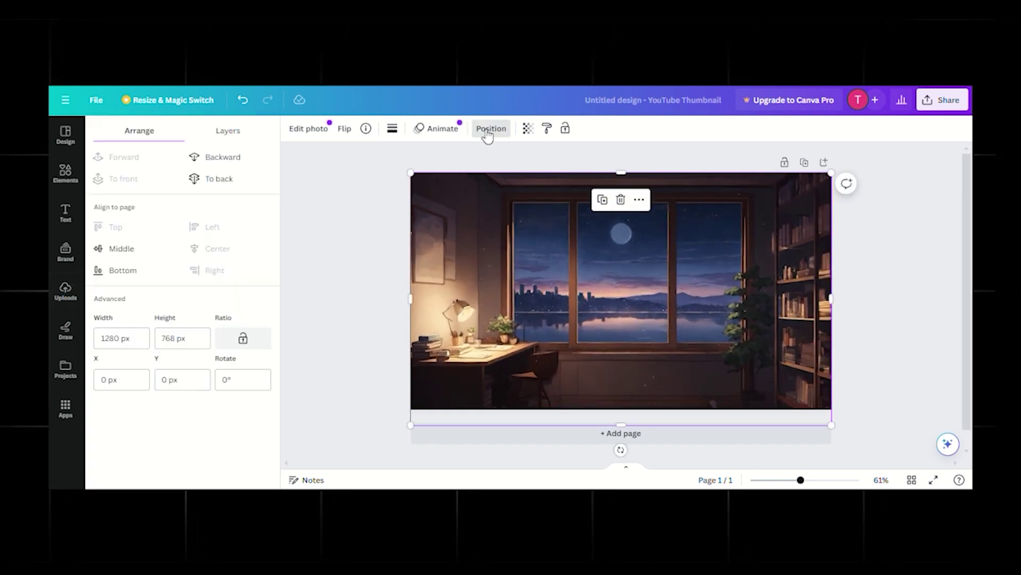
{"action": "left_click", "coordinate": [244, 182]}
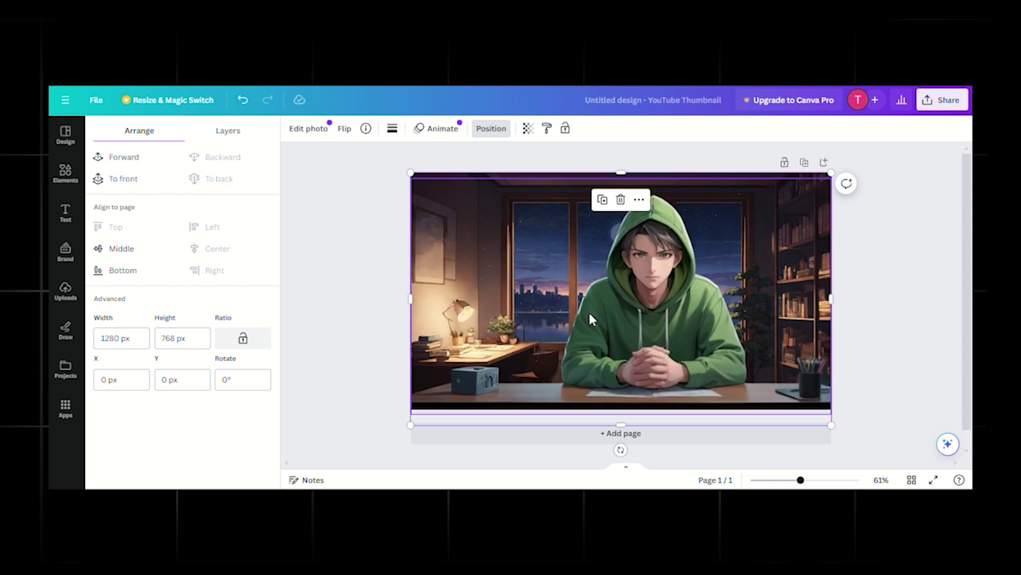
Nudge the character, then stretch the room background past the right edge and shift it up-left.
{"action": "left_click_drag", "start_coordinate": [628, 325], "coordinate": [608, 326]}
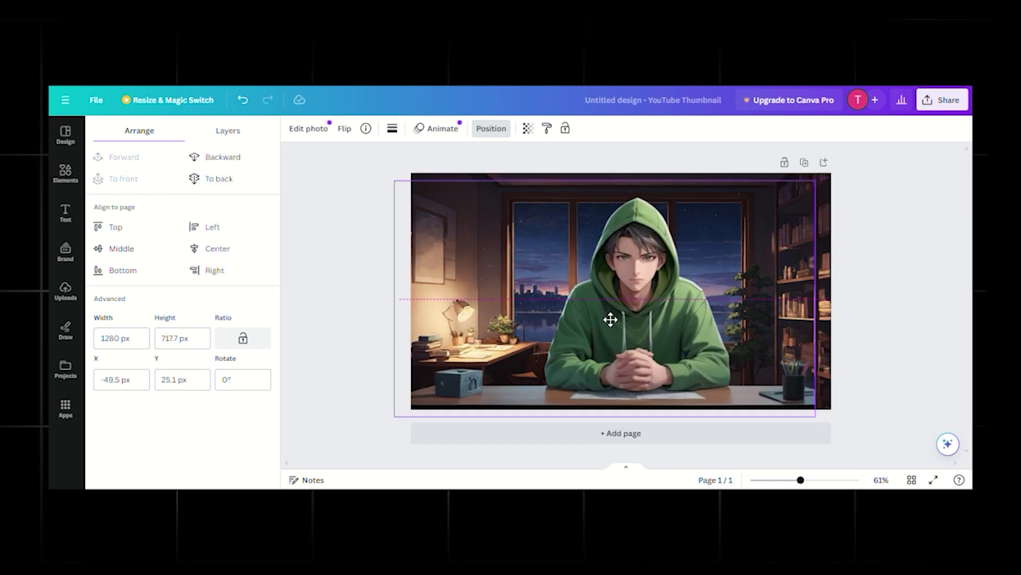
{"action": "left_click", "coordinate": [833, 325]}
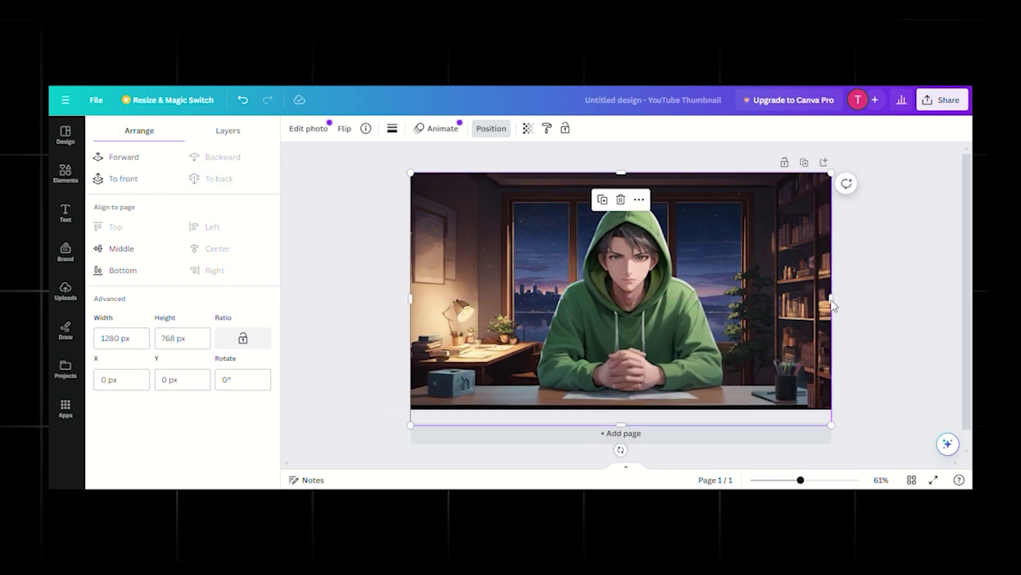
{"action": "left_click_drag", "start_coordinate": [830, 298], "coordinate": [840, 299]}
{"action": "left_click_drag", "start_coordinate": [820, 223], "coordinate": [817, 209]}
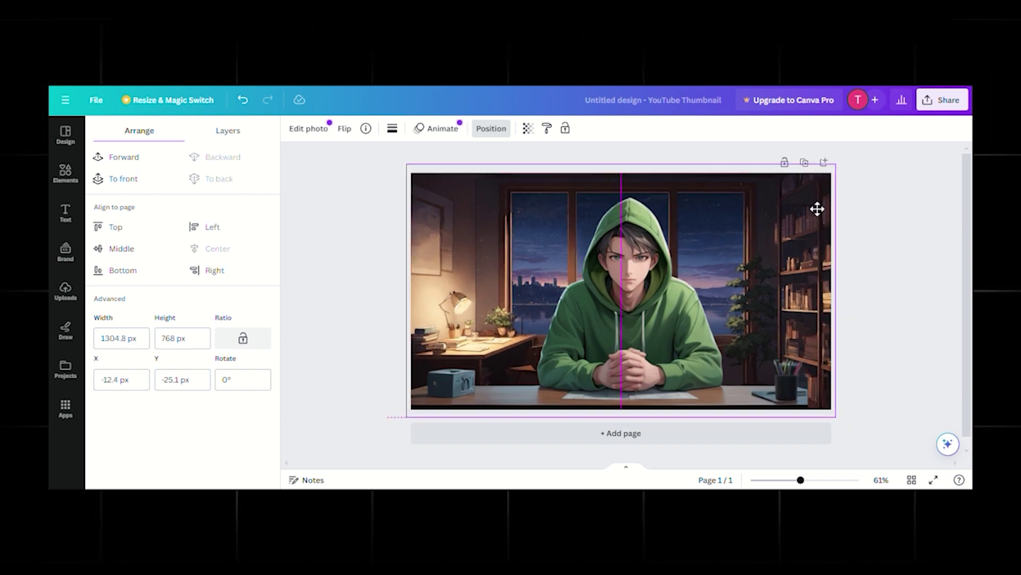
Download the finished thumbnail as a PNG.
{"action": "left_click", "coordinate": [956, 109]}
{"action": "left_click", "coordinate": [835, 381]}
{"action": "left_click", "coordinate": [915, 298]}
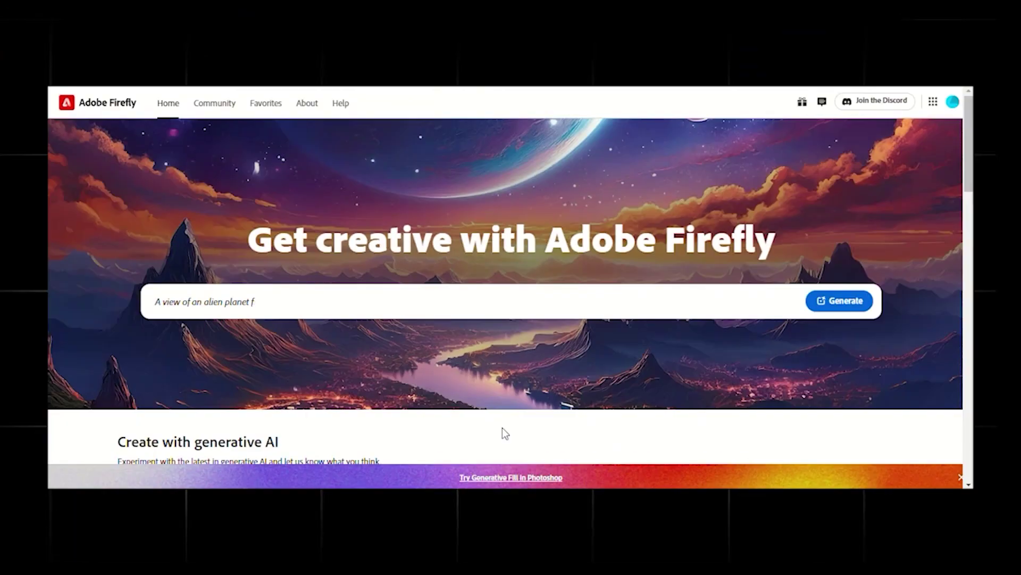
Start Firefly's Generative fill (preview) with the hoodie-character desk thumbnail loaded.
{"action": "type", "text": "ove. Stars"}
{"action": "scroll", "coordinate": [502, 424], "scroll_direction": "down", "scroll_amount": 5}
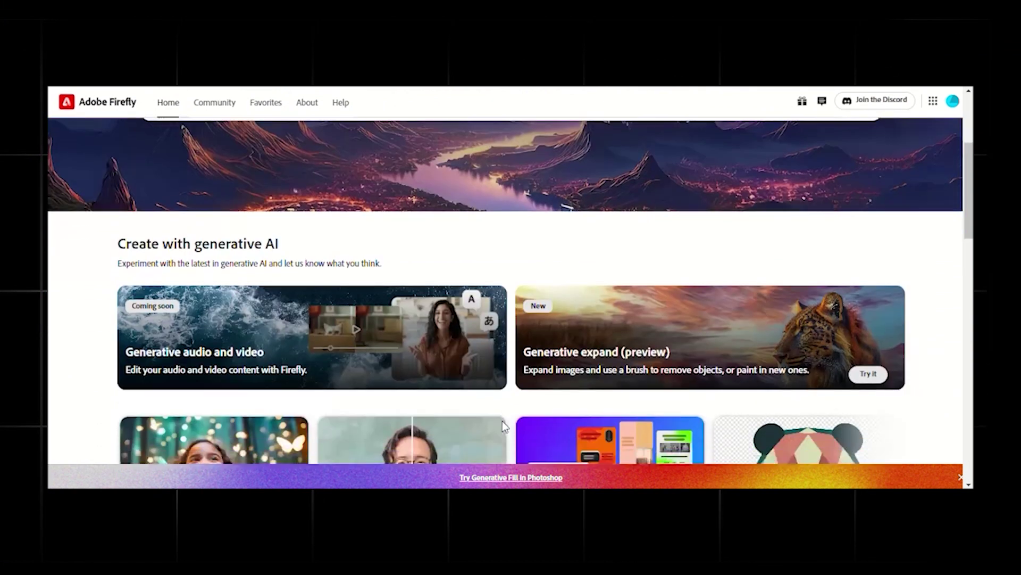
{"action": "scroll", "coordinate": [502, 422], "scroll_direction": "down", "scroll_amount": 2}
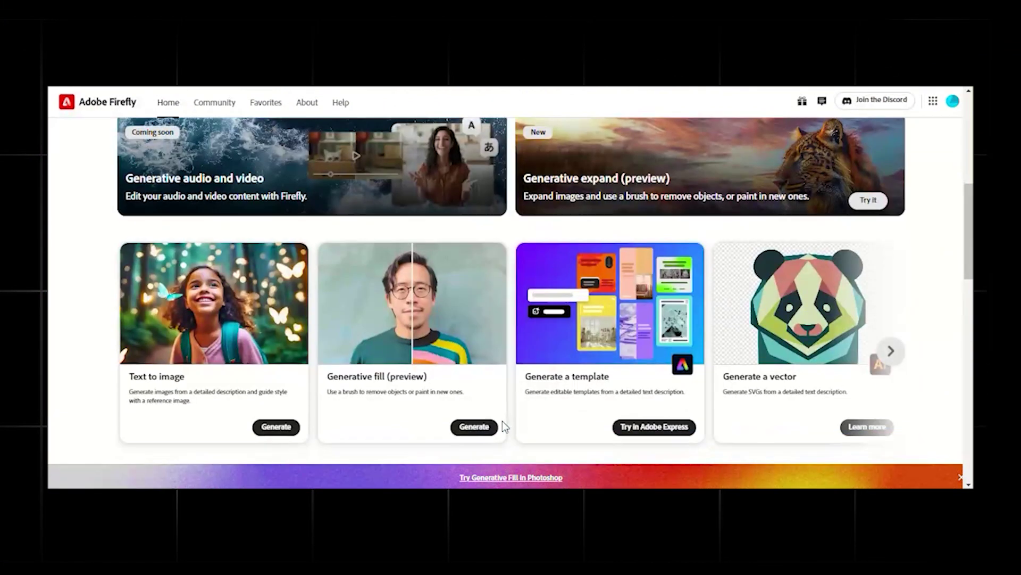
{"action": "left_click", "coordinate": [435, 352]}
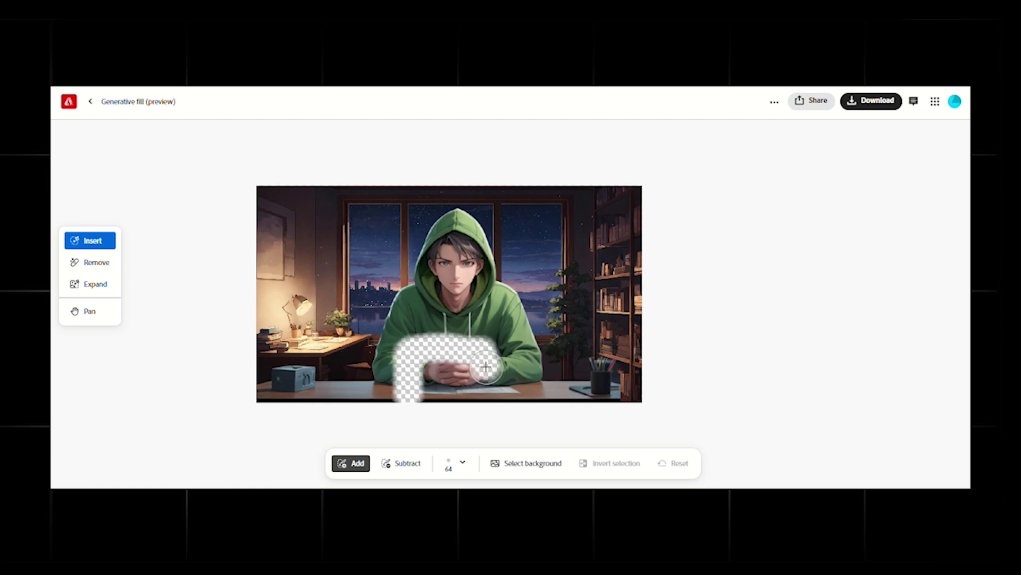
Fill the desk in front of the hands with a dark laptop.
{"action": "left_click_drag", "start_coordinate": [456, 373], "coordinate": [457, 374]}
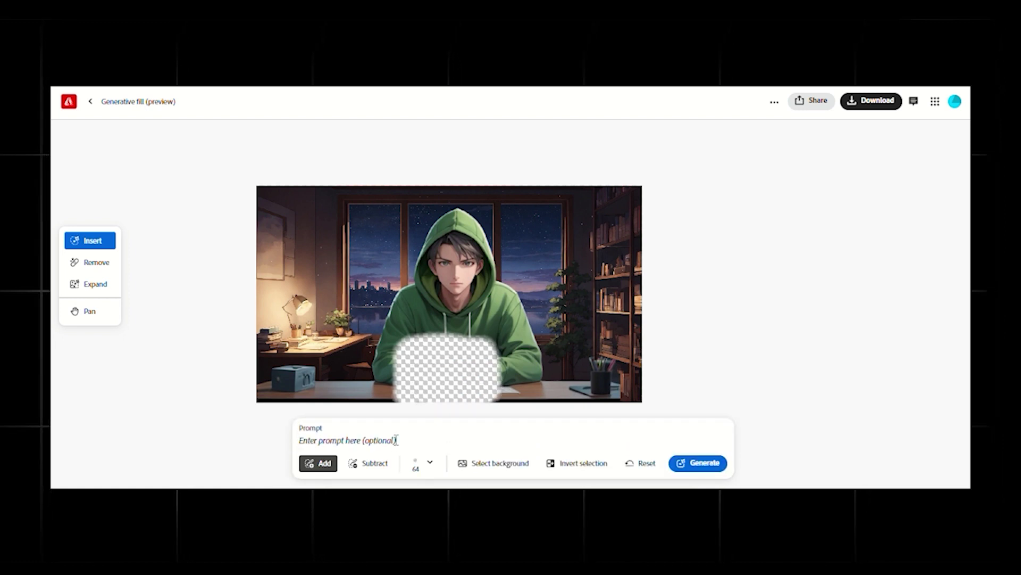
{"action": "type", "text": "laptop"}
{"action": "left_click", "coordinate": [710, 468]}
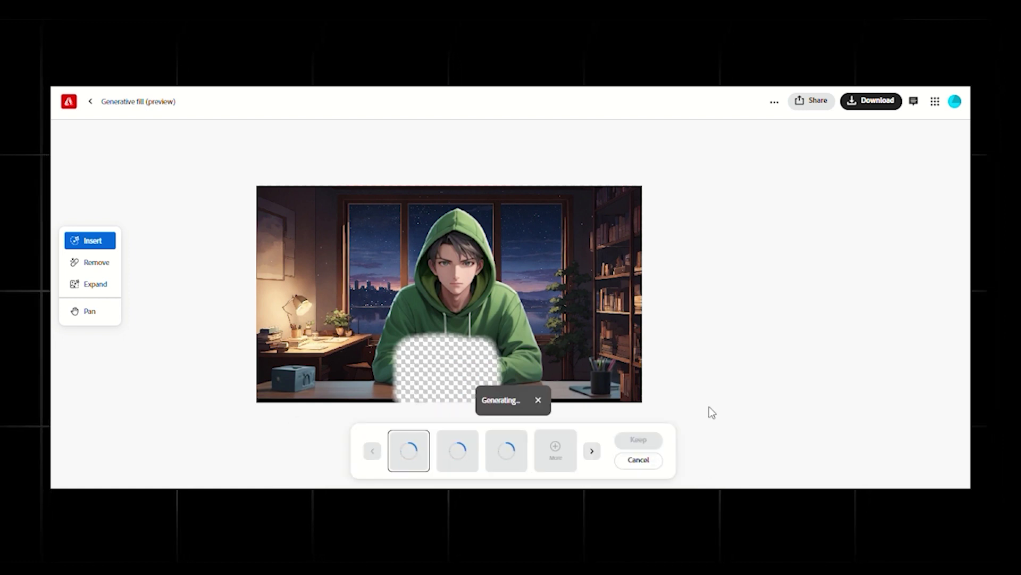
{"action": "left_click", "coordinate": [458, 451]}
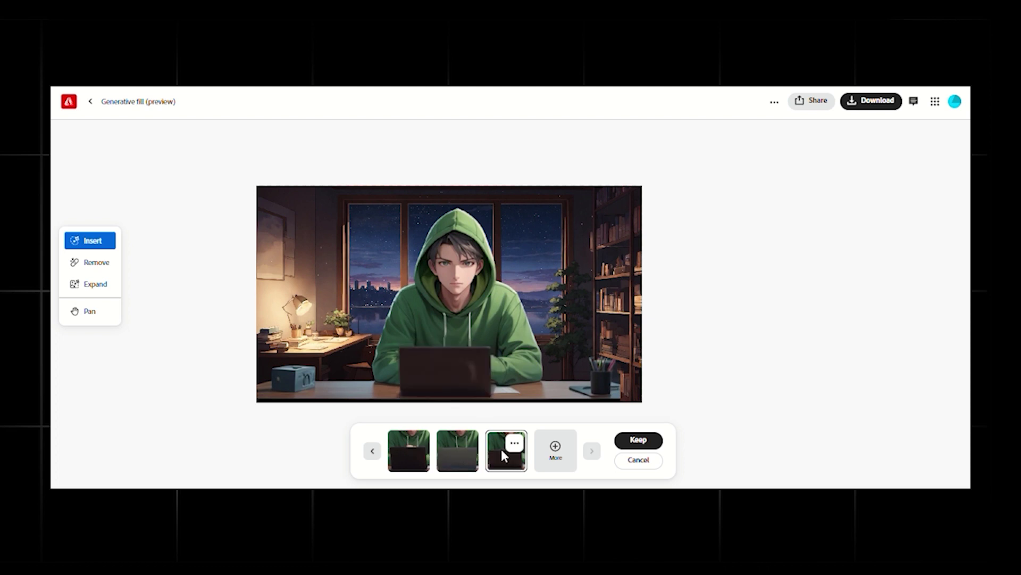
{"action": "left_click", "coordinate": [556, 457]}
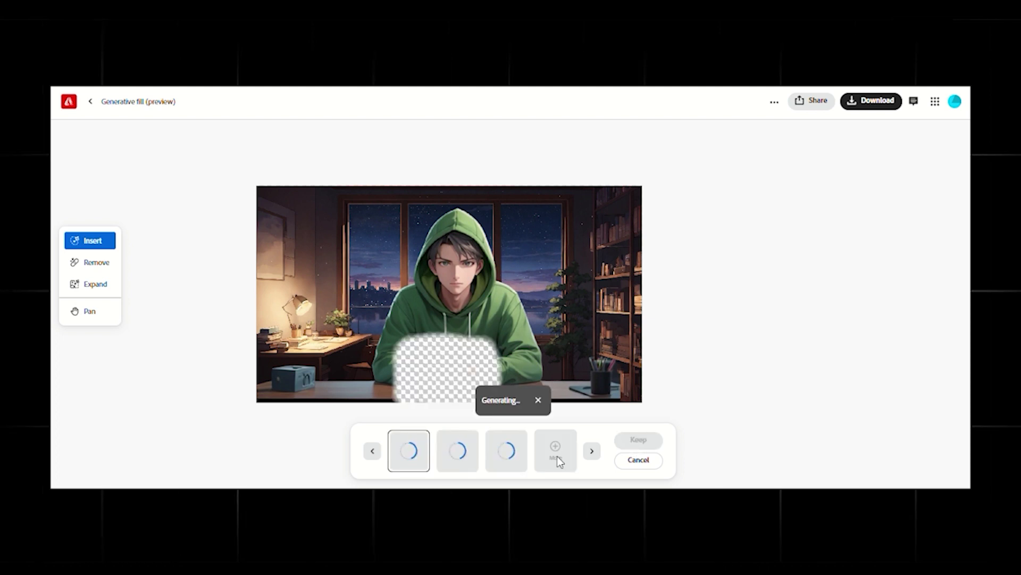
{"action": "left_click", "coordinate": [414, 455]}
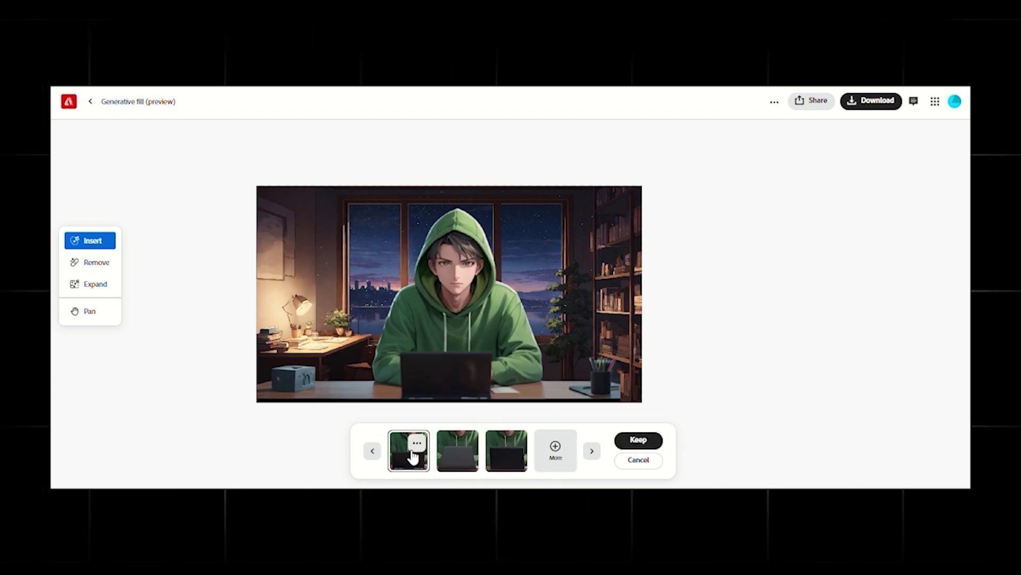
{"action": "key", "text": "Return"}
Add a mug left of the laptop and a microphone right of the character.
{"action": "left_click_drag", "start_coordinate": [378, 377], "coordinate": [360, 384]}
{"action": "left_click", "coordinate": [698, 461]}
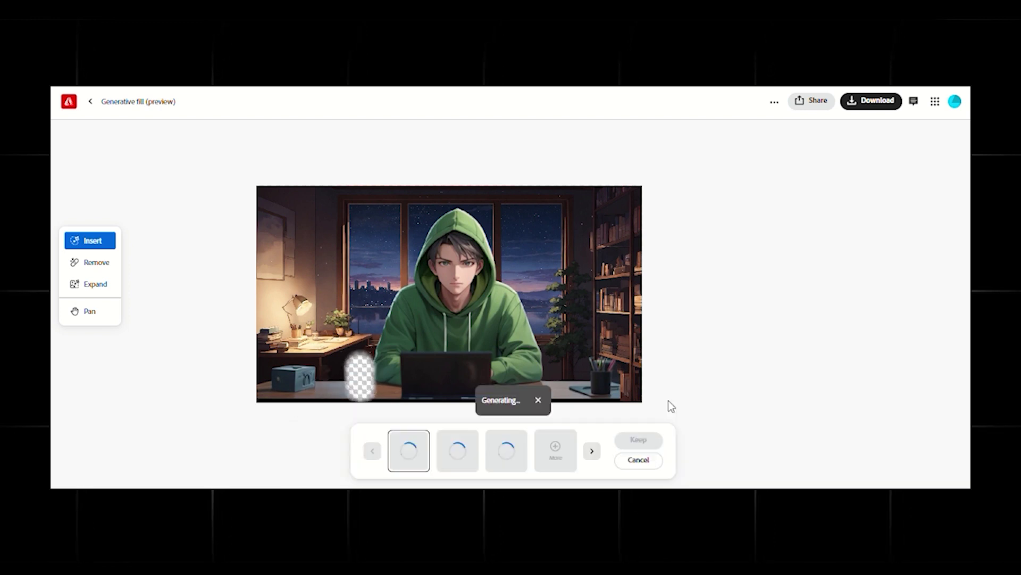
{"action": "key", "text": "Return"}
{"action": "left_click_drag", "start_coordinate": [532, 380], "coordinate": [466, 314]}
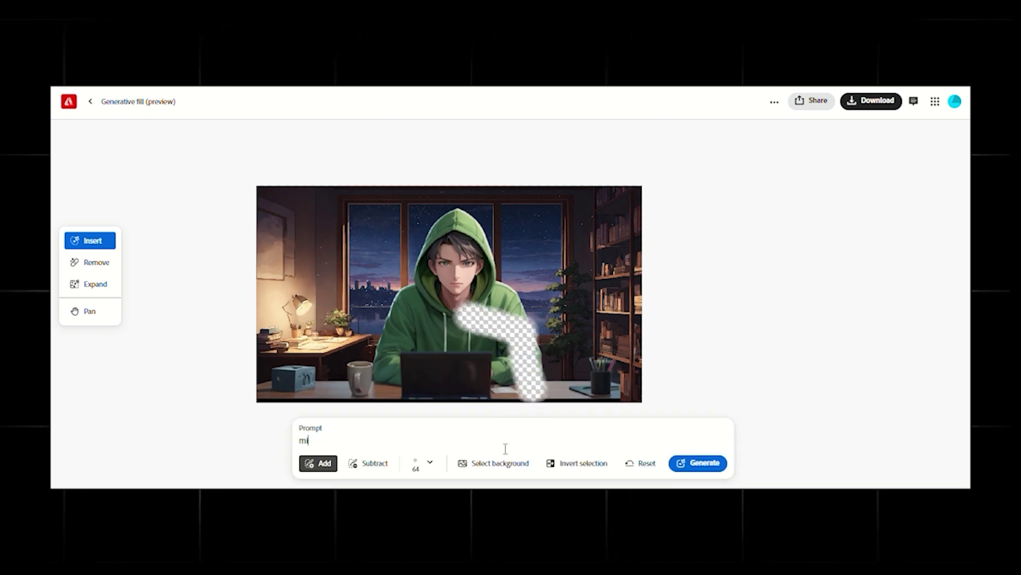
{"action": "left_click", "coordinate": [698, 461]}
{"action": "left_click", "coordinate": [554, 451]}
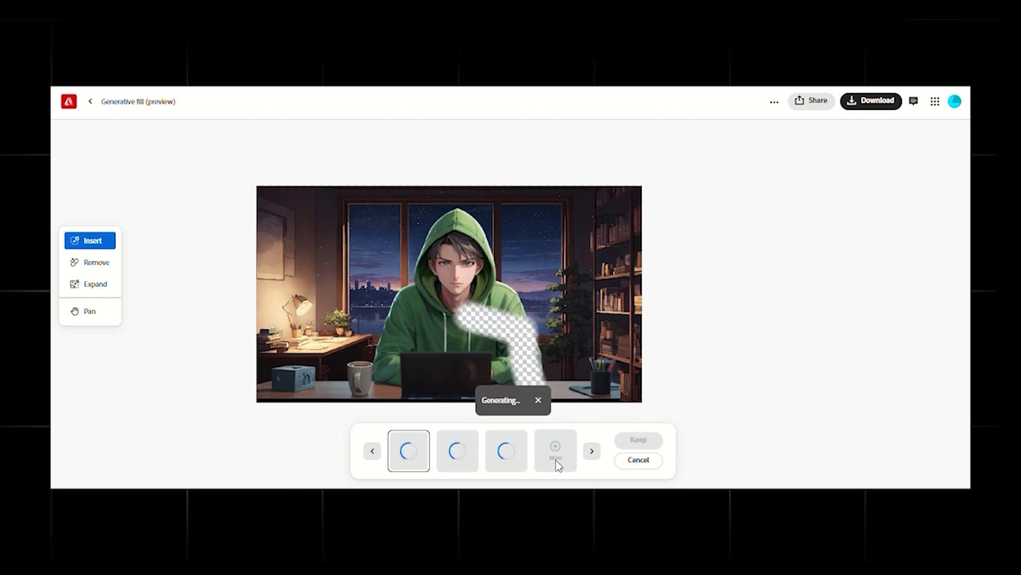
{"action": "key", "text": "Return"}
Add a potted plant at the right edge and wall art on the upper-left wall.
{"action": "left_click_drag", "start_coordinate": [628, 327], "coordinate": [625, 396]}
{"action": "key", "text": "Return"}
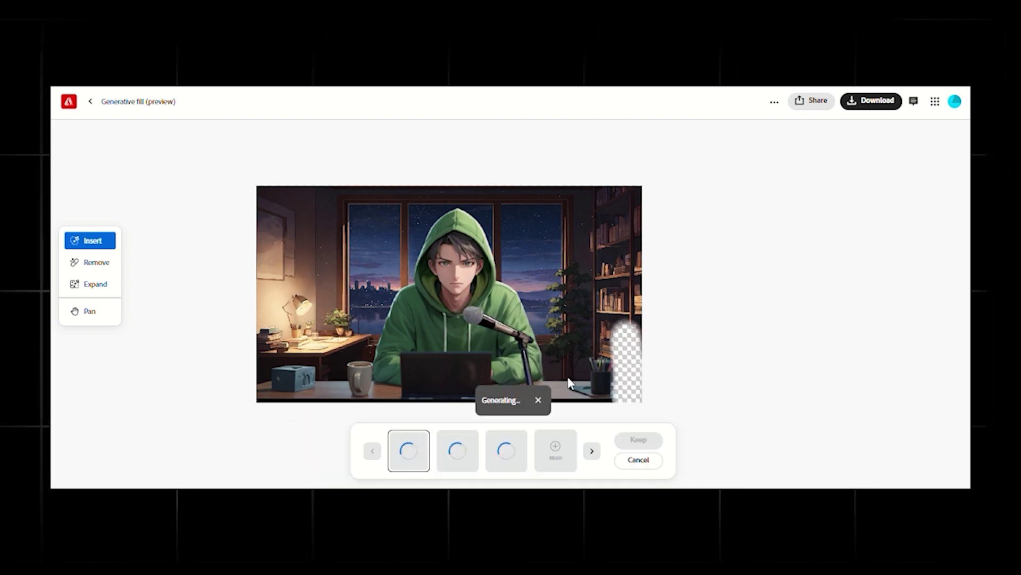
{"action": "key", "text": "Return"}
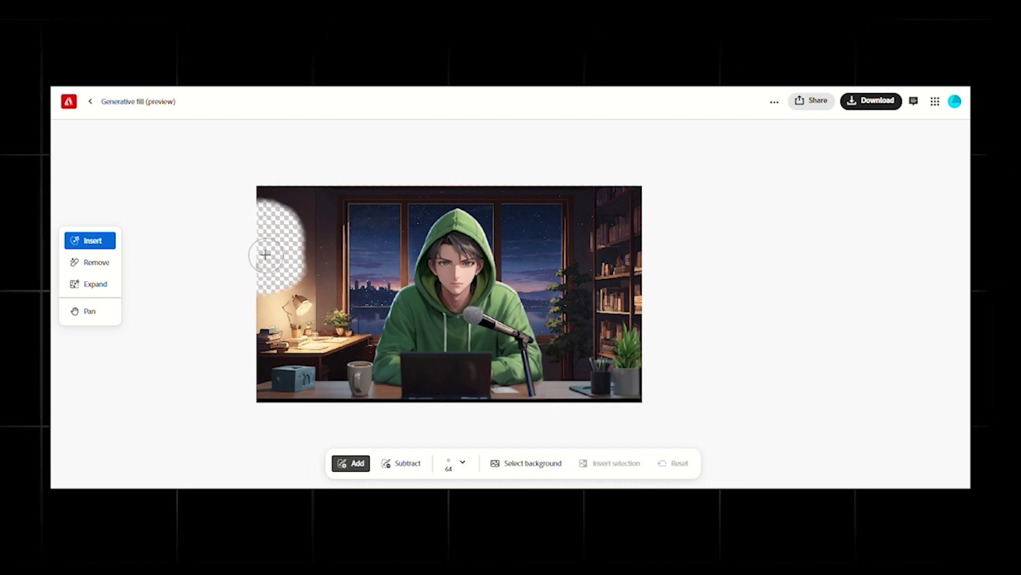
{"action": "left_click_drag", "start_coordinate": [280, 212], "coordinate": [277, 282]}
{"action": "type", "text": "wall art"}
{"action": "left_click", "coordinate": [700, 462]}
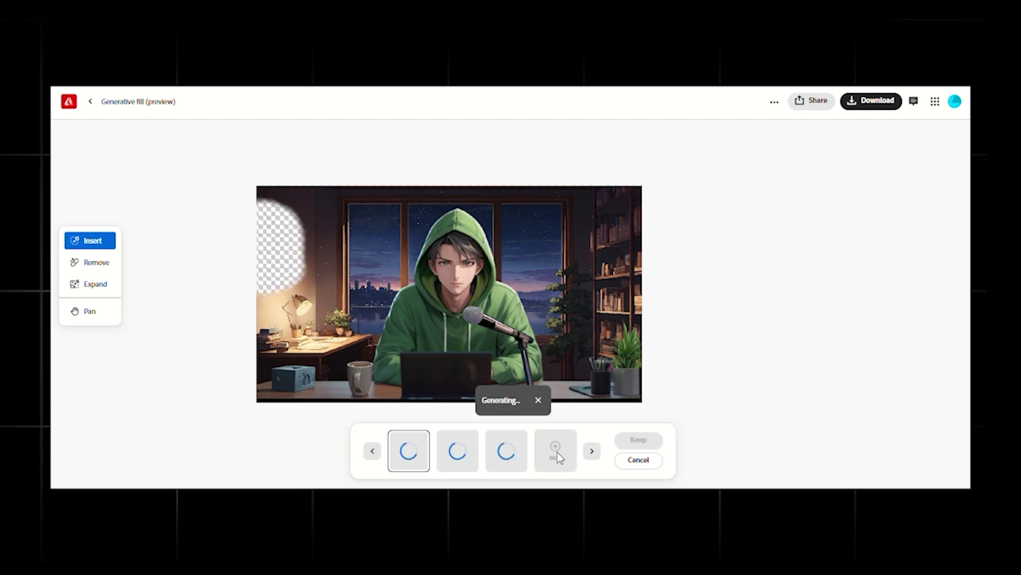
{"action": "key", "text": "Return"}
Generate a fill for the bottom-right corner of the image.
{"action": "left_click_drag", "start_coordinate": [586, 394], "coordinate": [542, 389]}
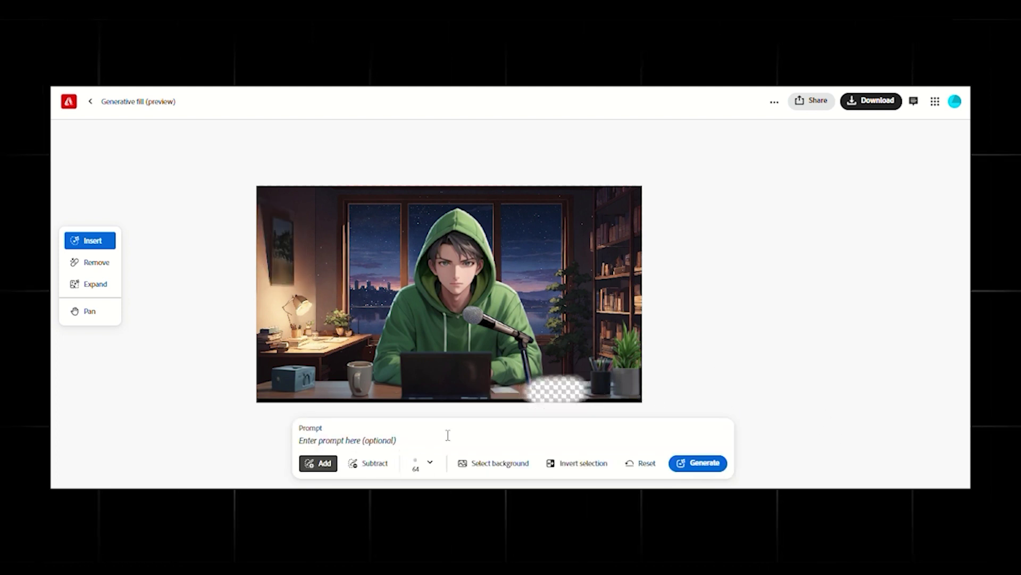
{"action": "key", "text": "Return"}
{"action": "left_click", "coordinate": [648, 440]}
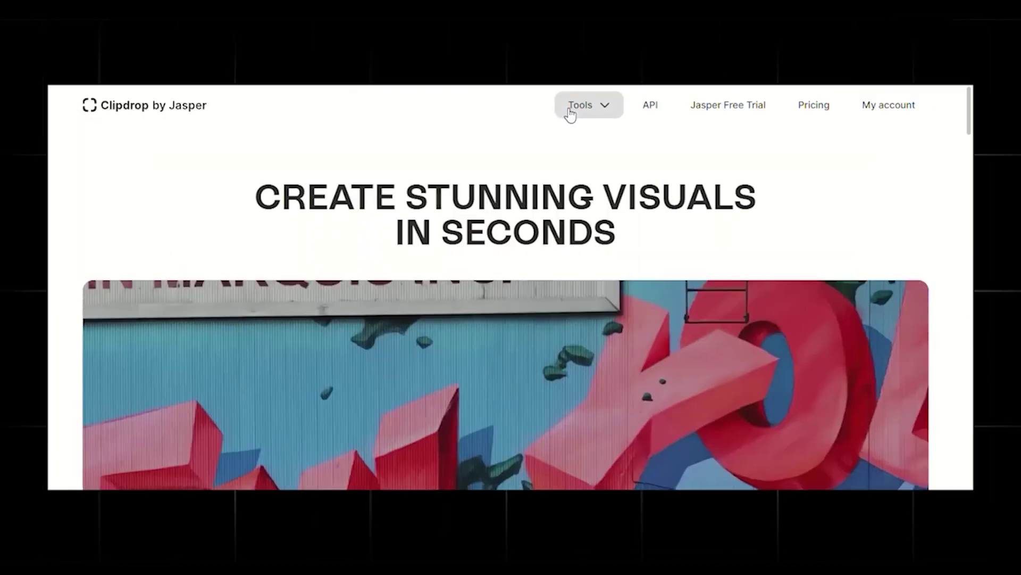
Erase the lower-left Adobe watermark with Clipdrop's Cleanup tool.
{"action": "left_click", "coordinate": [585, 113]}
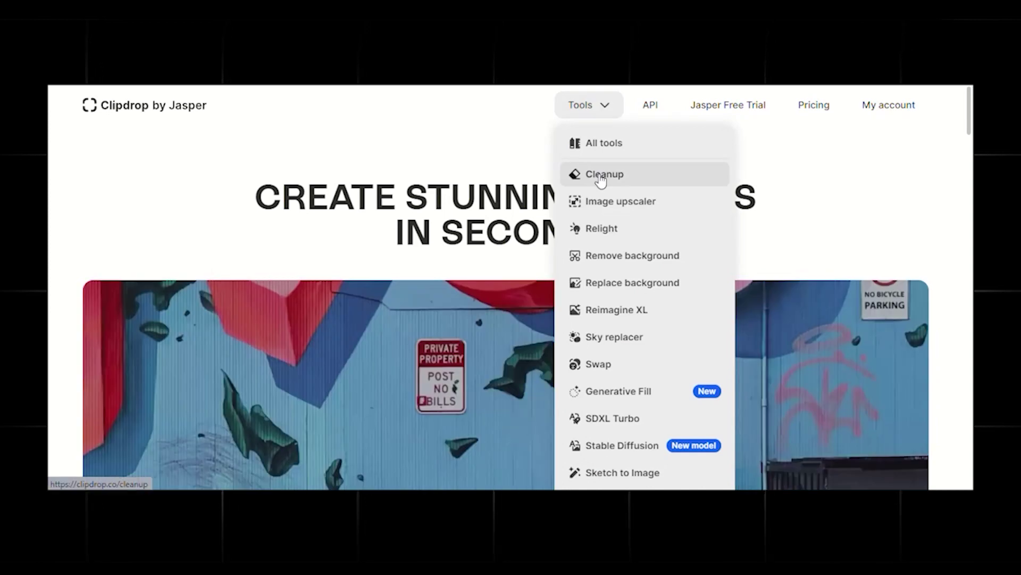
{"action": "left_click", "coordinate": [599, 178]}
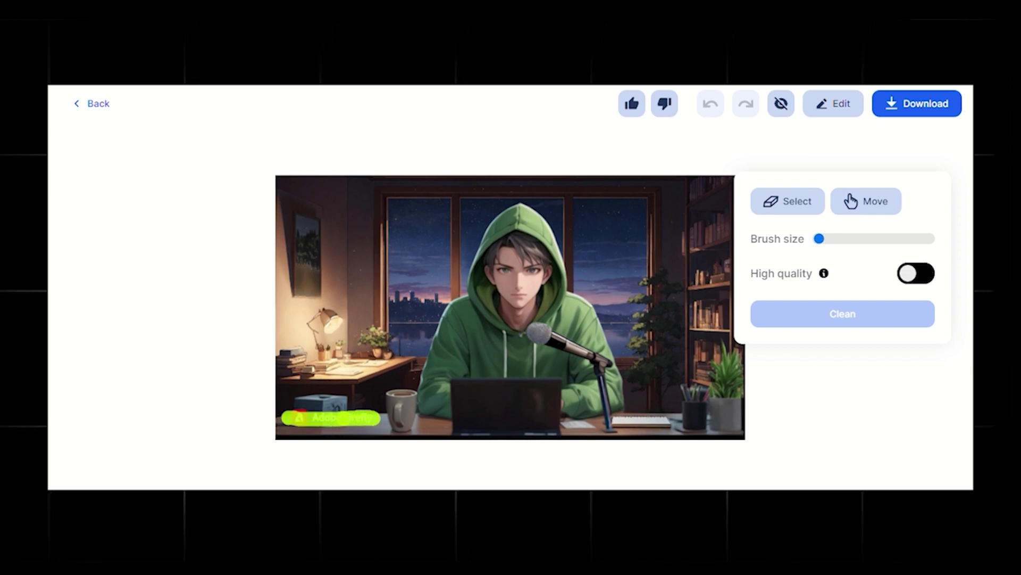
{"action": "left_click", "coordinate": [873, 312]}
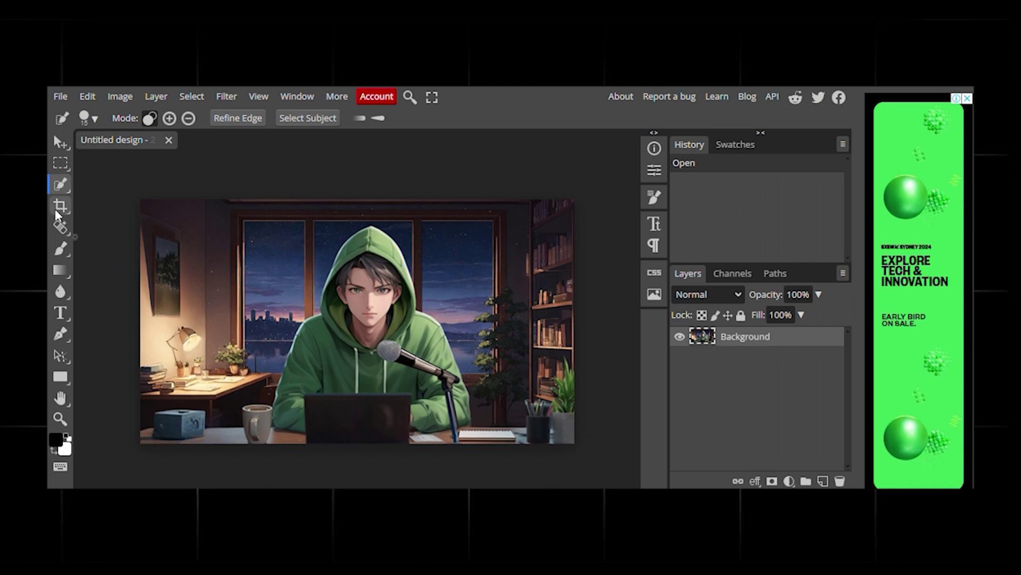
Delete the sky from the left, middle and right window panes with Quick Selection, then export PNG.
{"action": "right_click", "coordinate": [58, 187]}
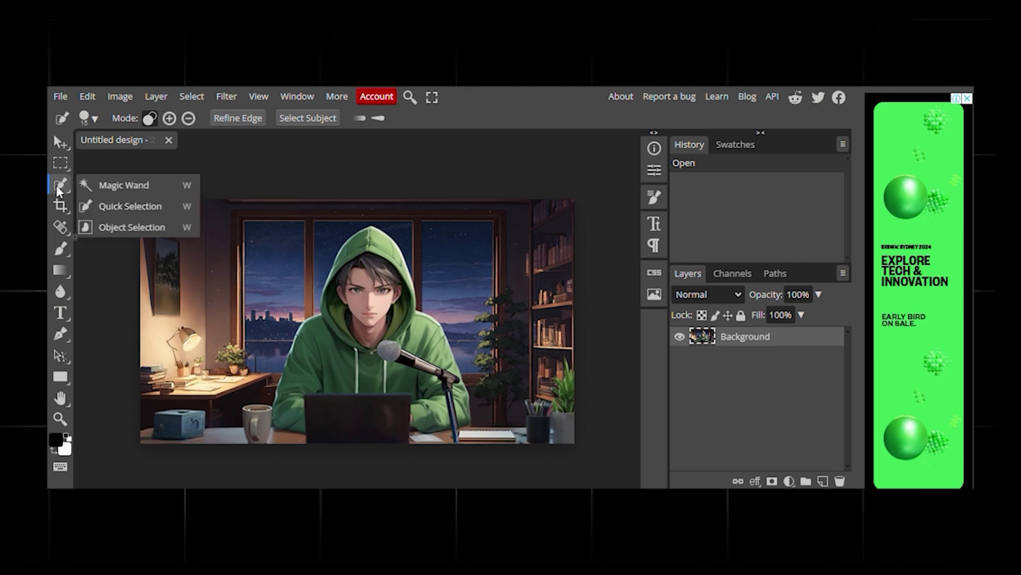
{"action": "left_click", "coordinate": [133, 205]}
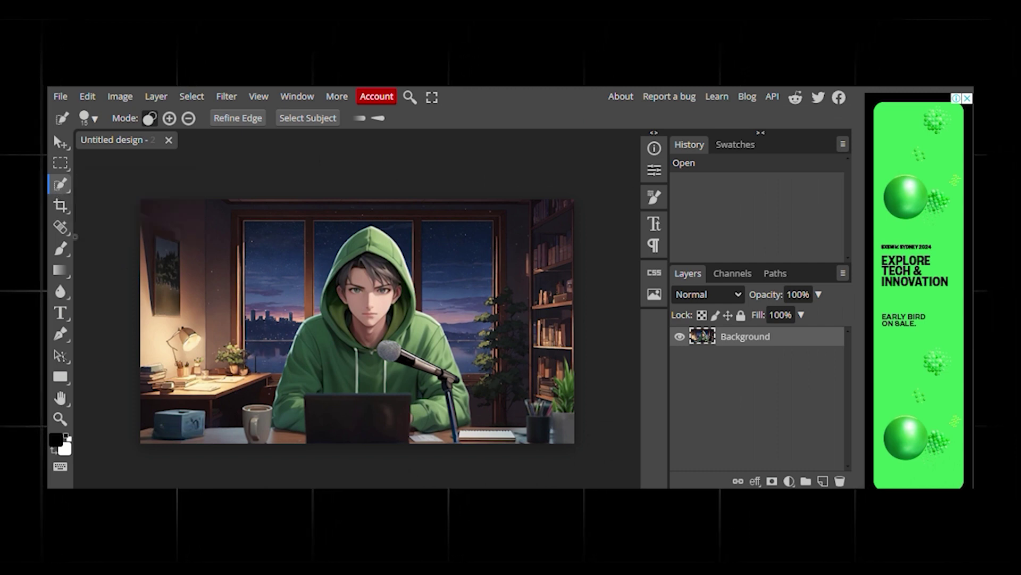
{"action": "left_click", "coordinate": [321, 289]}
{"action": "key", "text": "Delete"}
{"action": "left_click", "coordinate": [321, 260]}
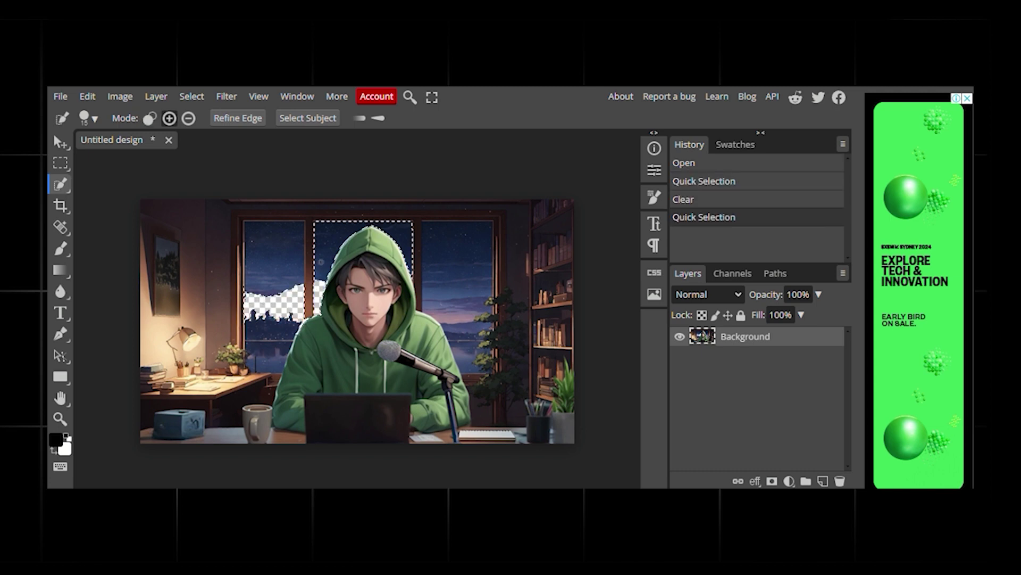
{"action": "key", "text": "Delete"}
{"action": "left_click", "coordinate": [274, 245]}
{"action": "key", "text": "Delete"}
{"action": "left_click", "coordinate": [468, 270]}
{"action": "key", "text": "Delete"}
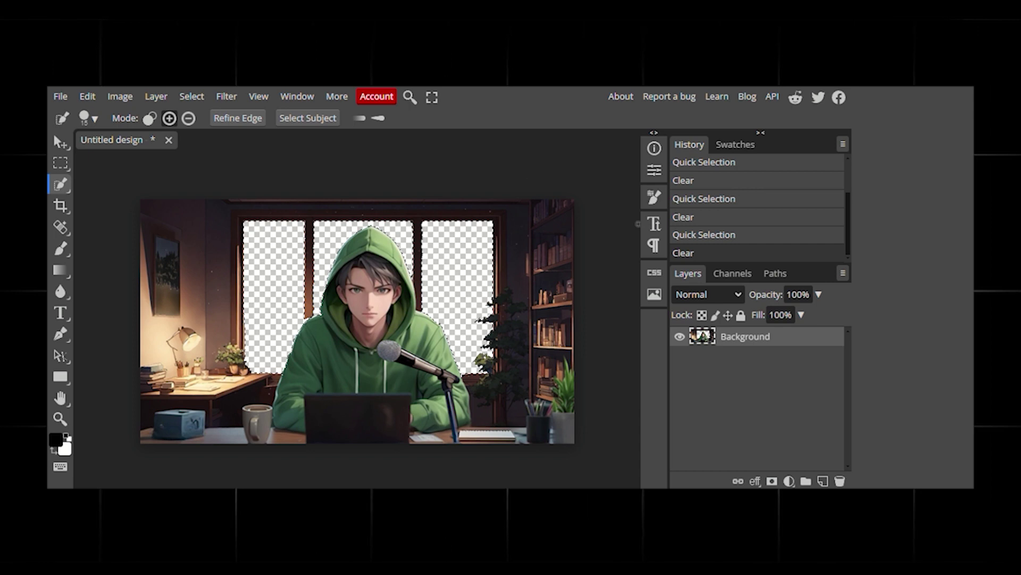
{"action": "left_click", "coordinate": [60, 96]}
{"action": "mouse_move", "coordinate": [108, 295]}
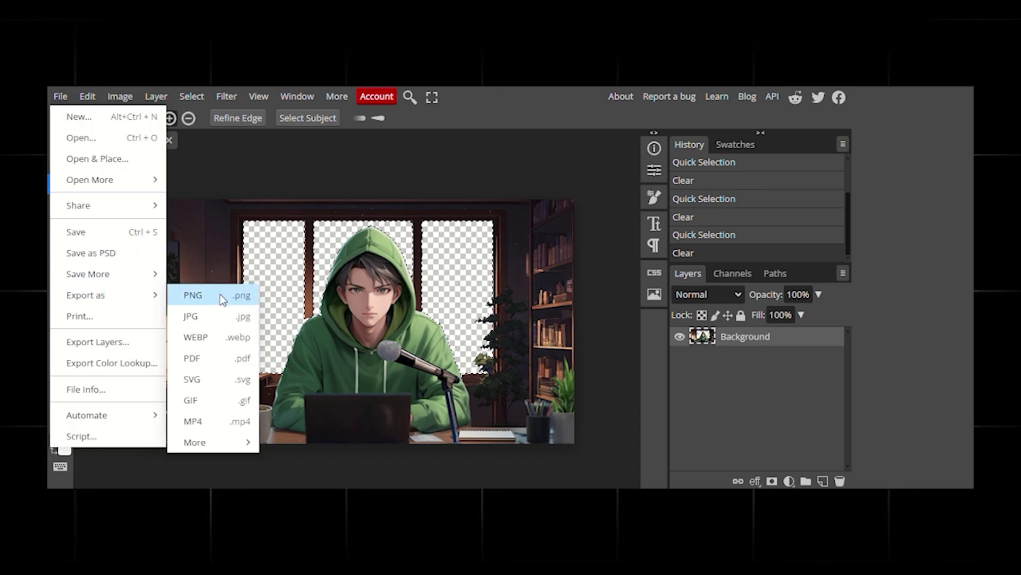
{"action": "left_click", "coordinate": [222, 295]}
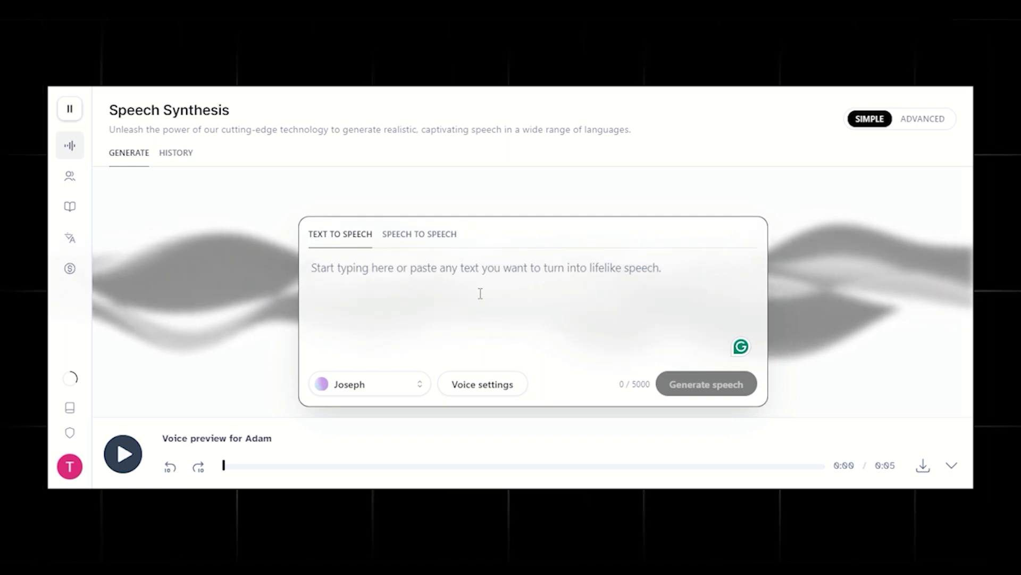
Voice the pasted welcome script with Adam and download the generated audio.
{"action": "type", "text": "Hello, my friends, and welcome to this channel. If you like our videos, make sure you subscribe to our channel for more content like this."}
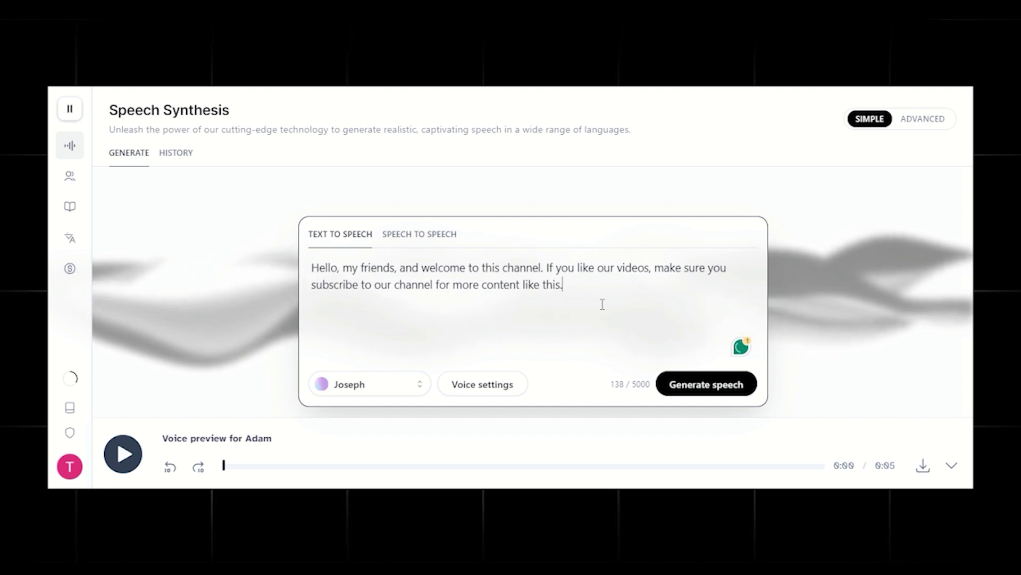
{"action": "left_click", "coordinate": [371, 395]}
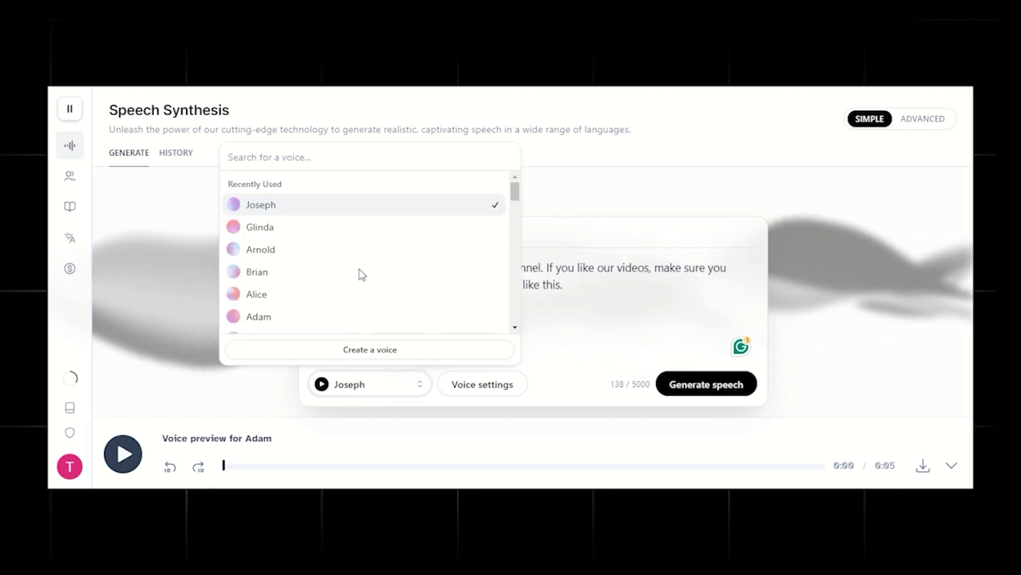
{"action": "left_click", "coordinate": [354, 316]}
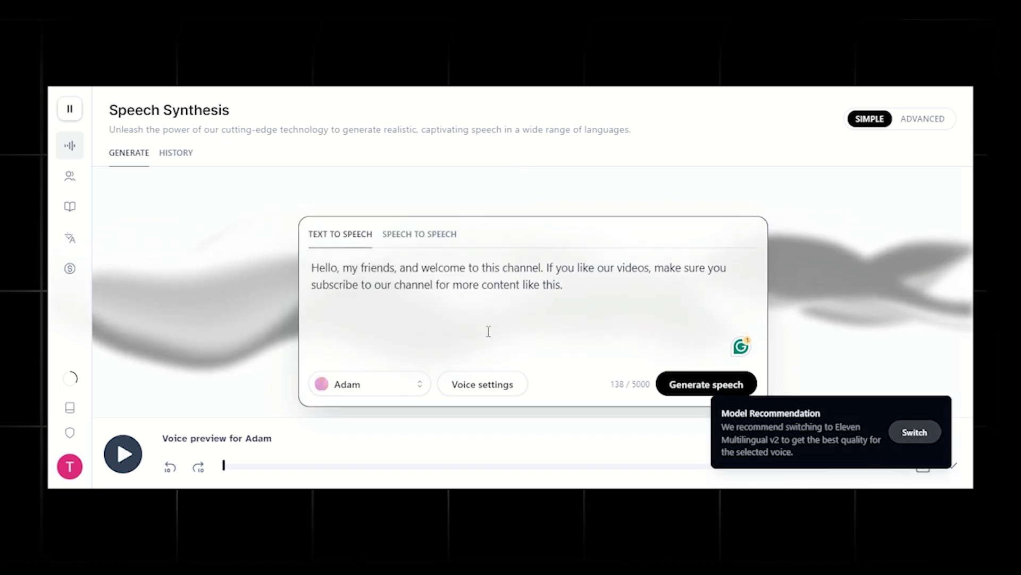
{"action": "left_click", "coordinate": [913, 435]}
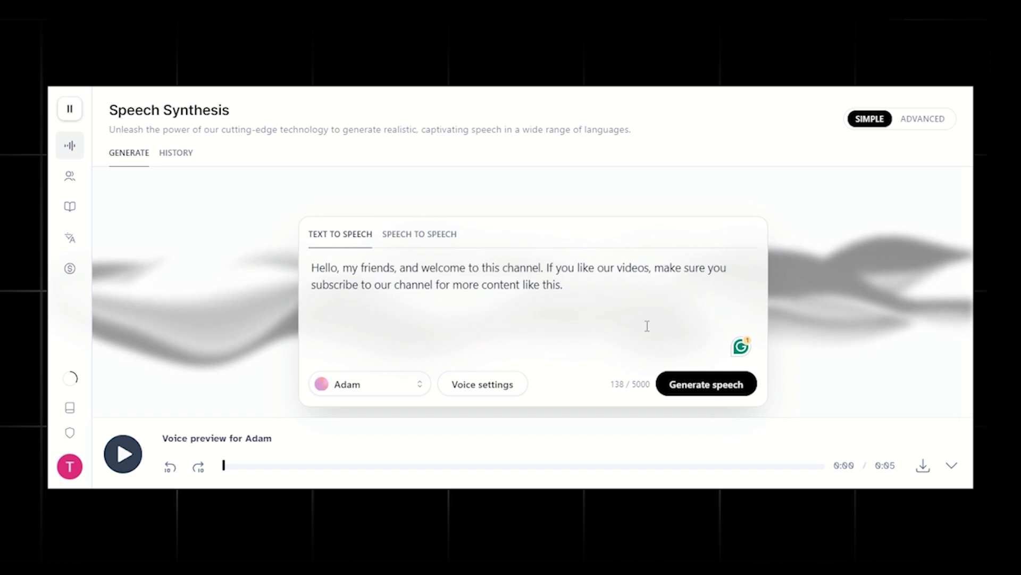
{"action": "left_click", "coordinate": [694, 383]}
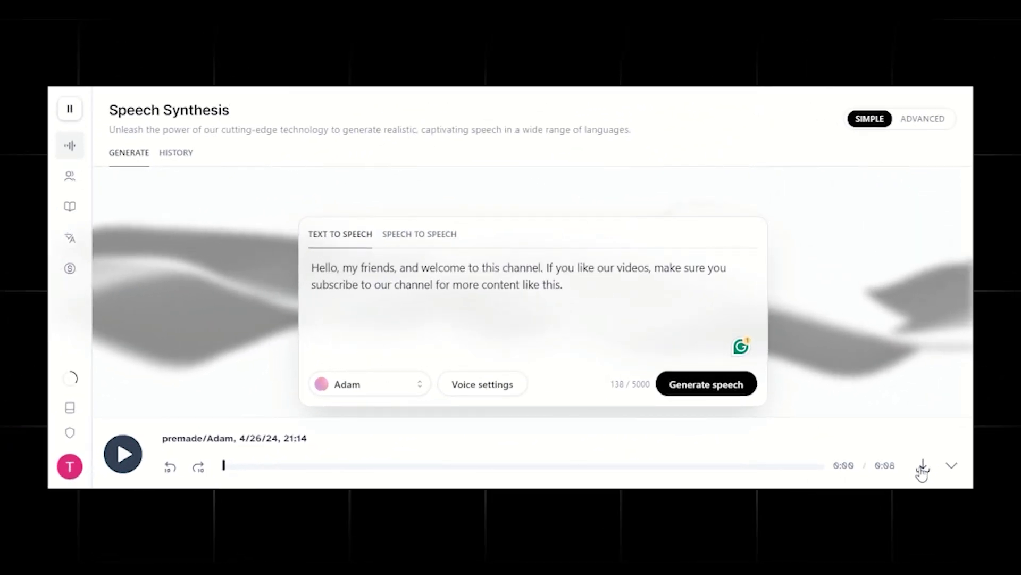
{"action": "left_click", "coordinate": [922, 468]}
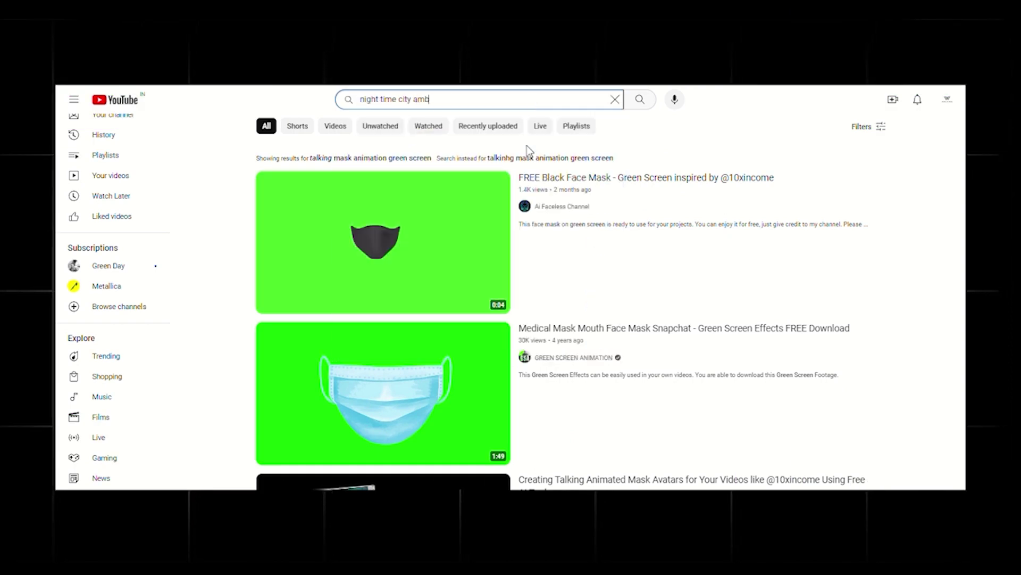
Scroll the night-city search results to the '2am in the future' neon city video and pause it.
{"action": "scroll", "coordinate": [734, 245], "scroll_direction": "down", "scroll_amount": 5}
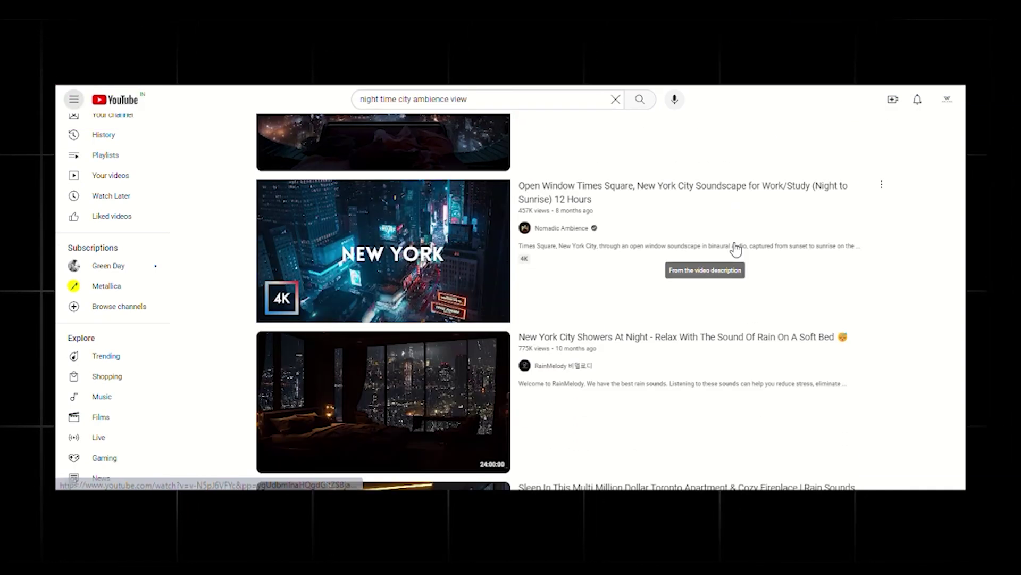
{"action": "scroll", "coordinate": [736, 248], "scroll_direction": "down", "scroll_amount": 5}
{"action": "scroll", "coordinate": [737, 248], "scroll_direction": "down", "scroll_amount": 5}
{"action": "scroll", "coordinate": [737, 247], "scroll_direction": "down", "scroll_amount": 4}
{"action": "scroll", "coordinate": [392, 264], "scroll_direction": "down", "scroll_amount": 4}
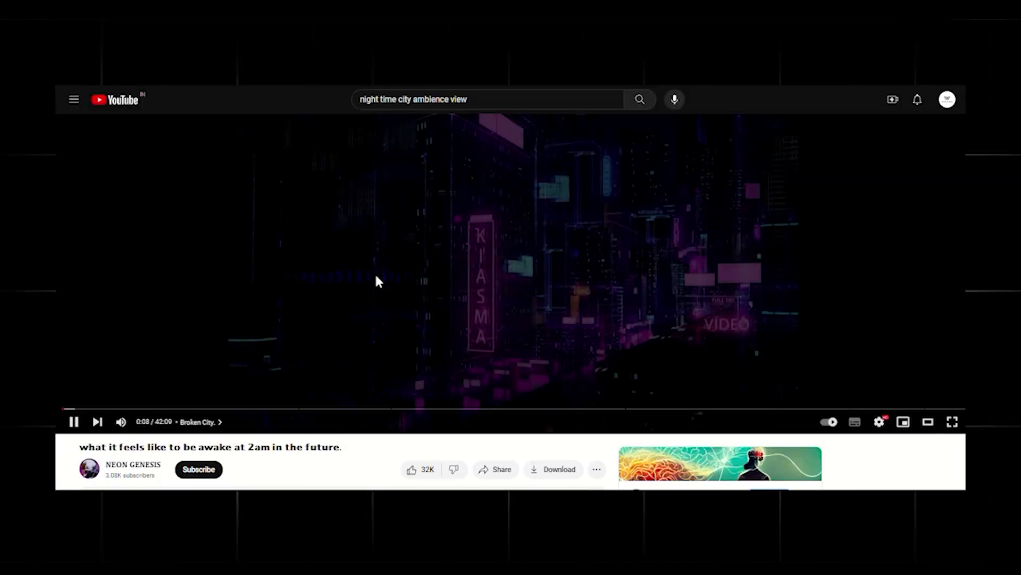
{"action": "left_click", "coordinate": [376, 280]}
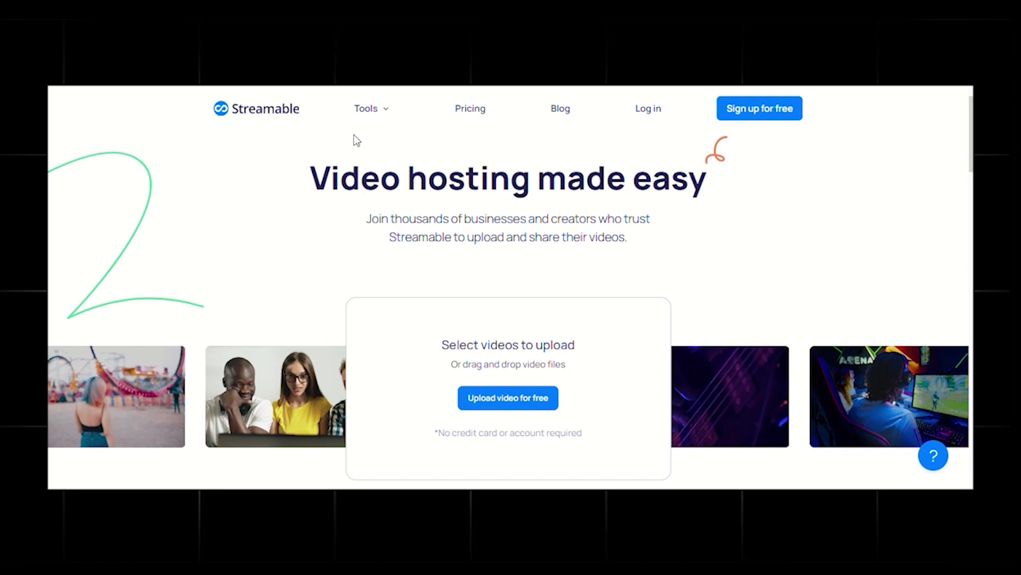
Create a Streamable clip from the pasted YouTube link and show its HD download links.
{"action": "left_click", "coordinate": [375, 111]}
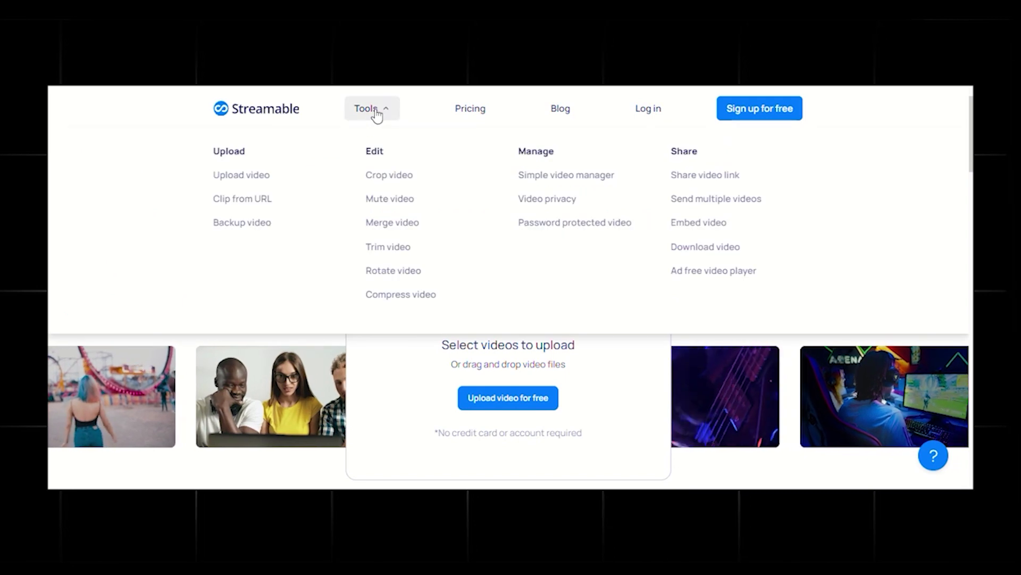
{"action": "left_click", "coordinate": [256, 205]}
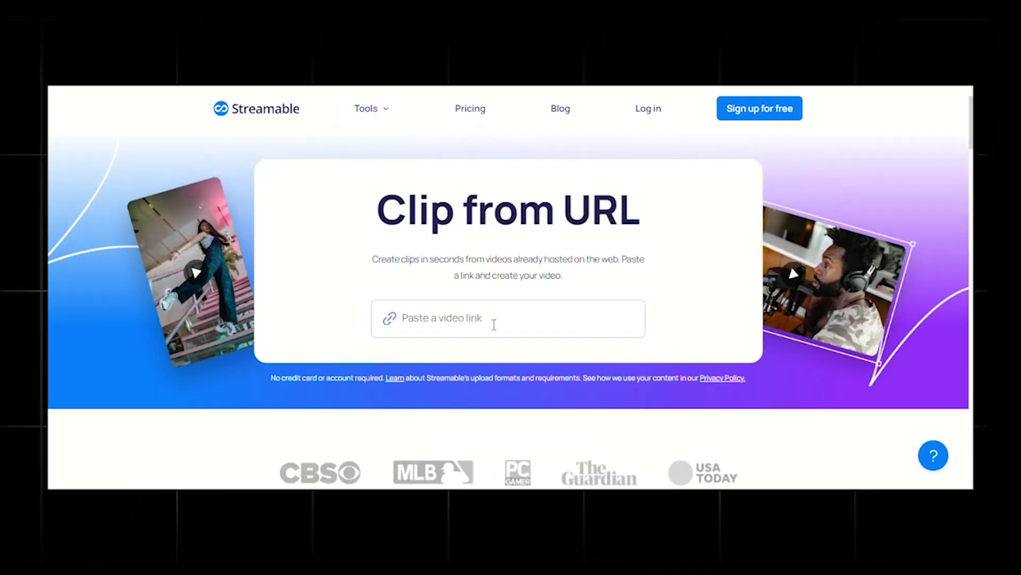
{"action": "left_click", "coordinate": [494, 324]}
{"action": "key", "text": "ctrl+v"}
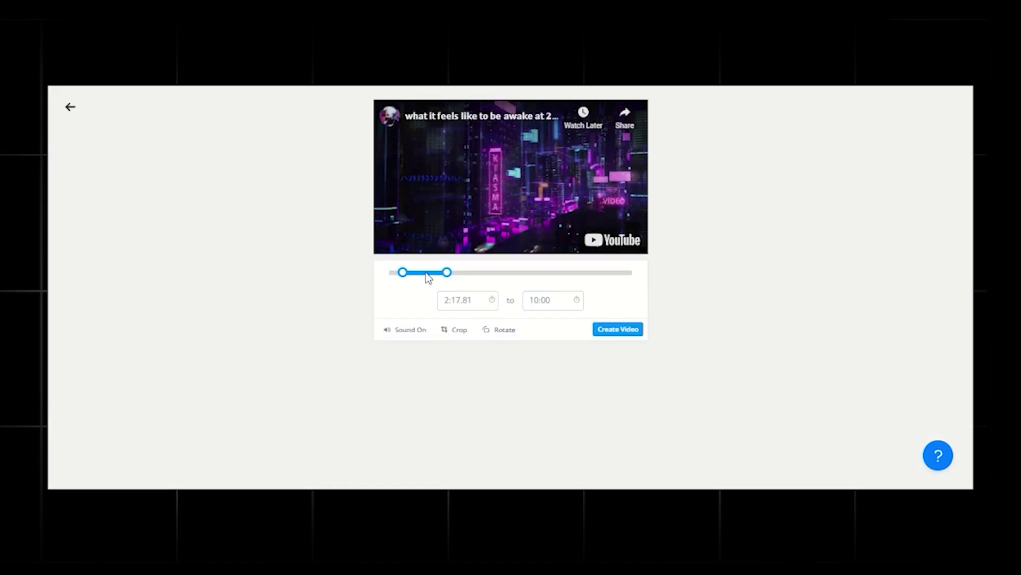
{"action": "left_click", "coordinate": [618, 330]}
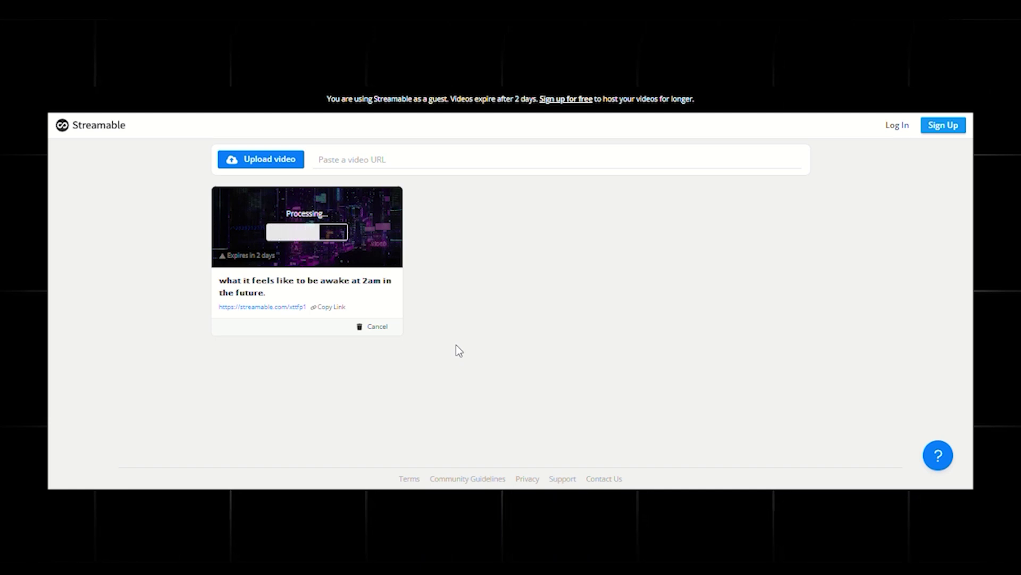
{"action": "left_click", "coordinate": [375, 330]}
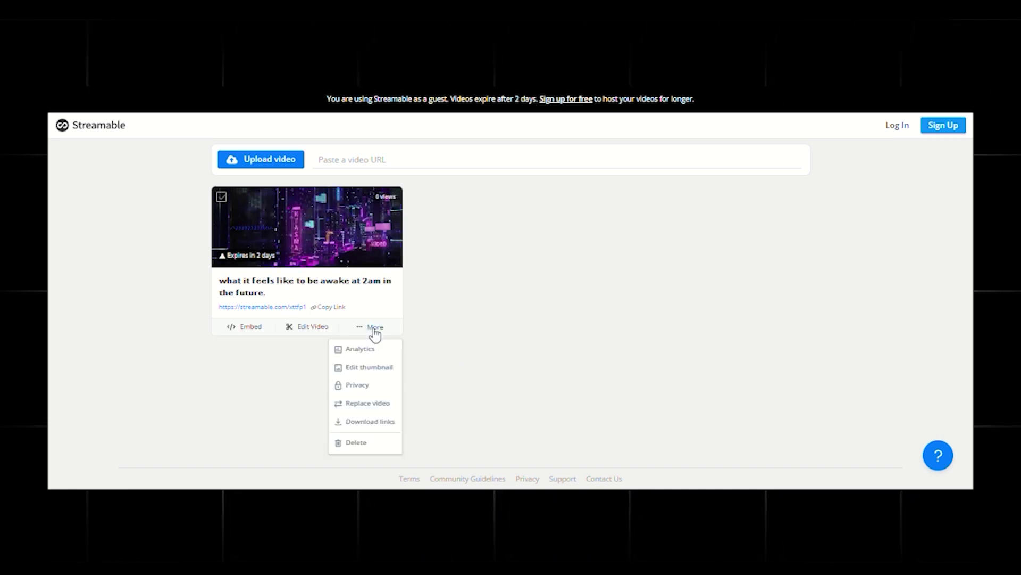
{"action": "left_click", "coordinate": [362, 422]}
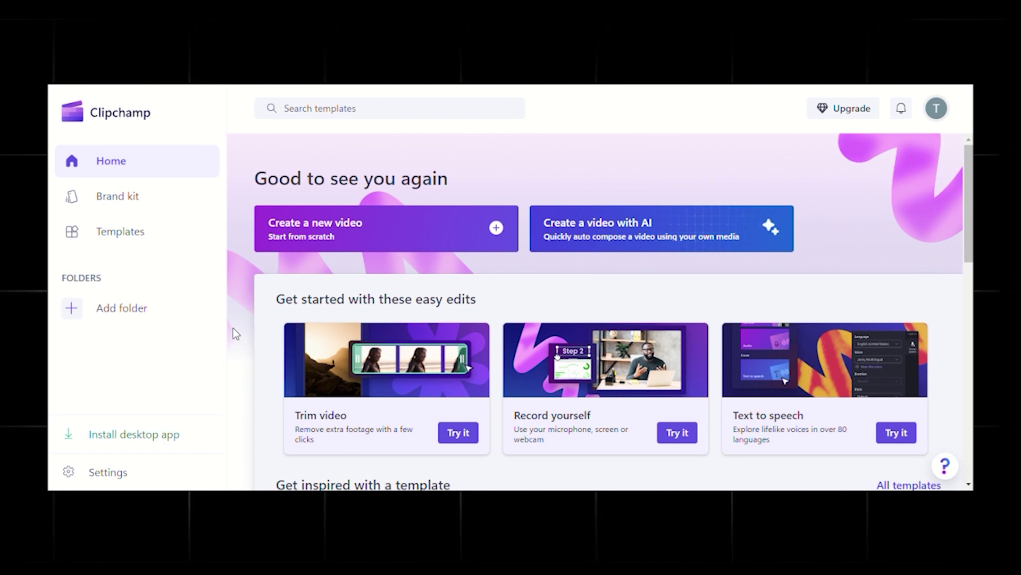
Start a new blank video project from the Clipchamp home page.
{"action": "left_click", "coordinate": [390, 235]}
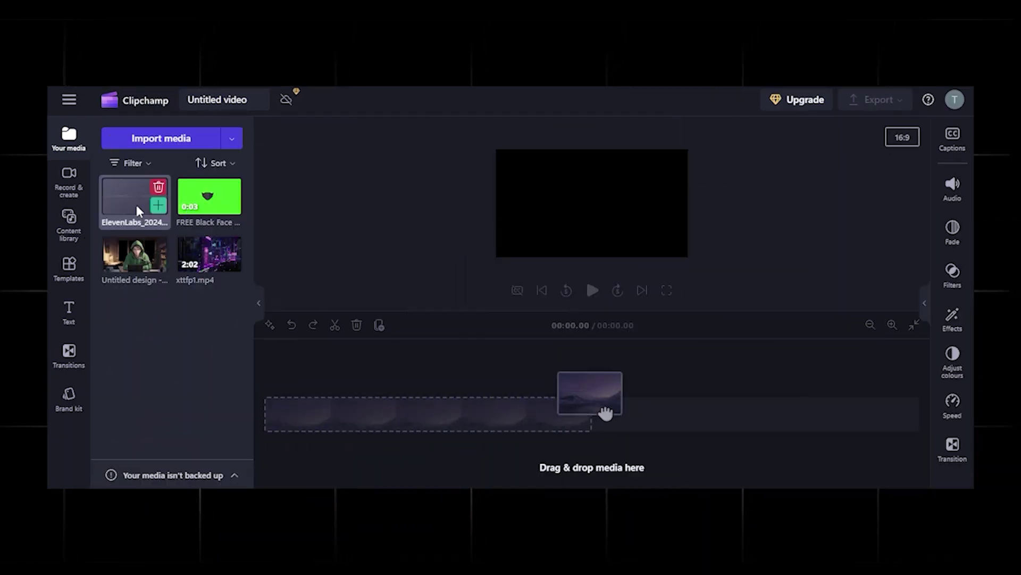
Add the ElevenLabs voice-over and the xttfp1.mp4 city clip, trimmed to the voice-over length.
{"action": "left_click_drag", "start_coordinate": [135, 200], "coordinate": [320, 425]}
{"action": "left_click_drag", "start_coordinate": [209, 254], "coordinate": [300, 379]}
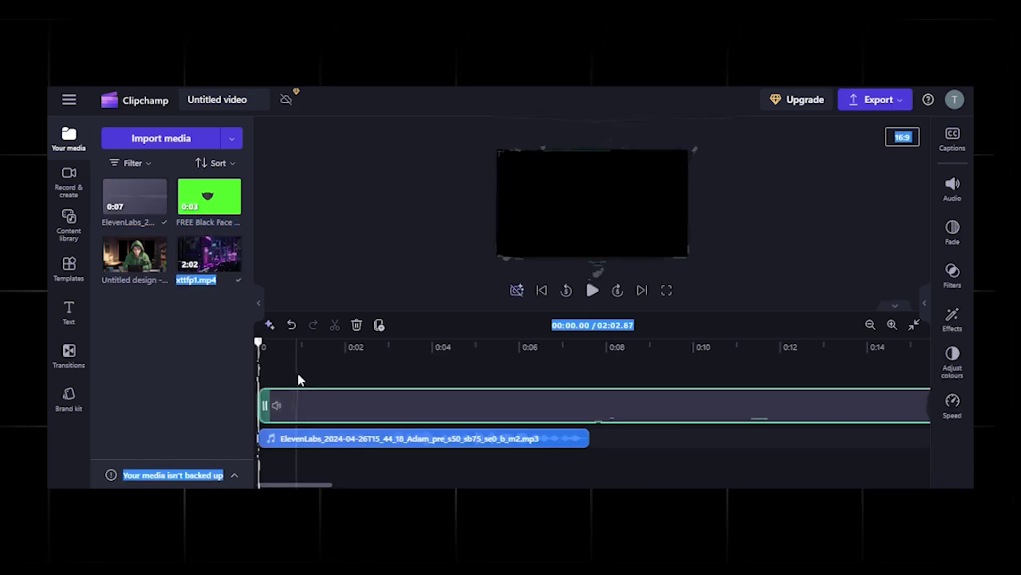
{"action": "left_click", "coordinate": [615, 441]}
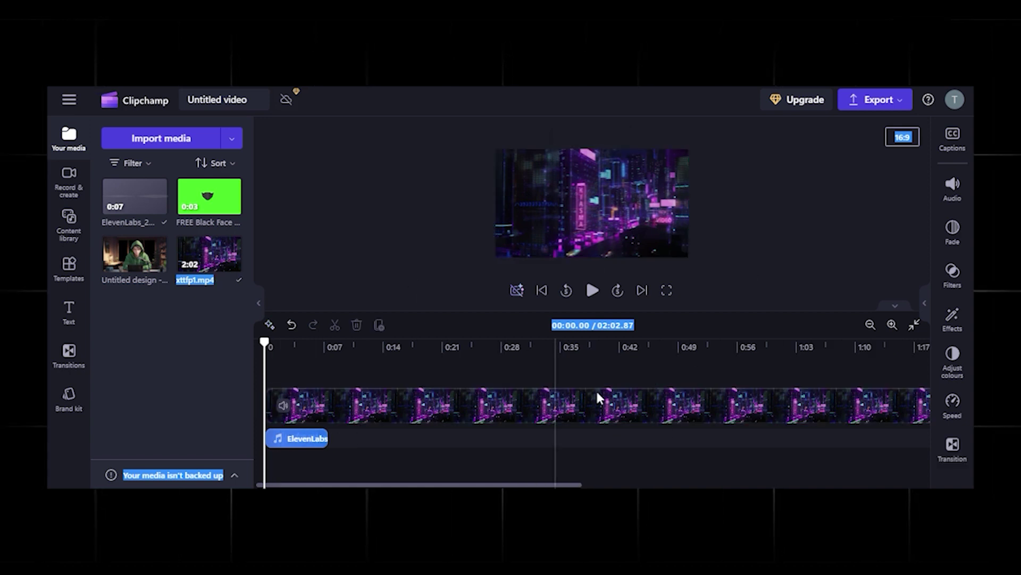
{"action": "left_click", "coordinate": [600, 399]}
{"action": "left_click_drag", "start_coordinate": [889, 404], "coordinate": [327, 406]}
{"action": "mouse_move", "coordinate": [135, 255]}
{"action": "left_mouse_down"}
{"action": "mouse_move", "coordinate": [113, 224]}
{"action": "mouse_move", "coordinate": [311, 365]}
{"action": "left_mouse_up"}
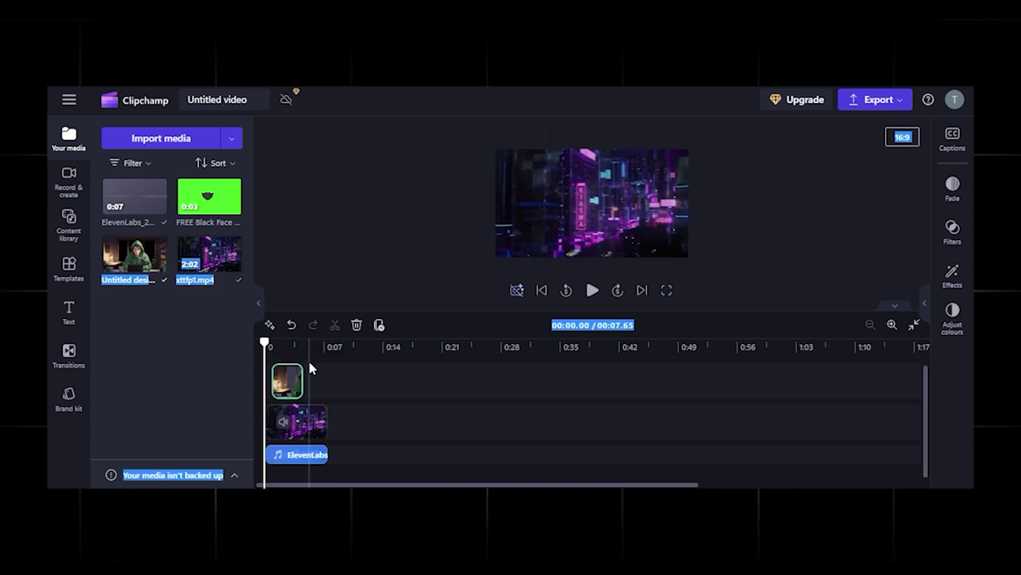
{"action": "left_click", "coordinate": [201, 401]}
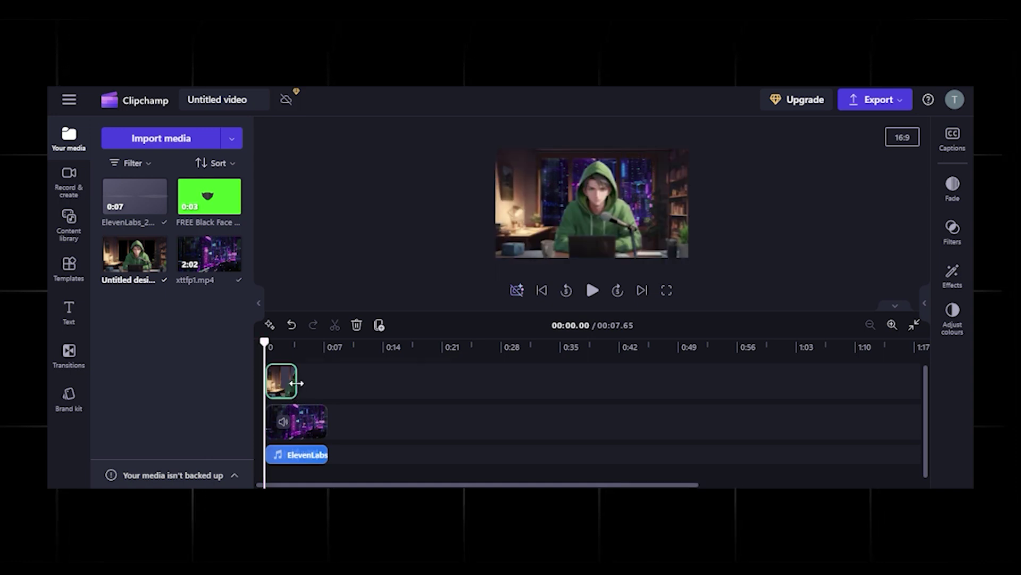
Stretch the avatar image to match the clips and add the black face mask clip on top.
{"action": "left_click_drag", "start_coordinate": [296, 383], "coordinate": [327, 383]}
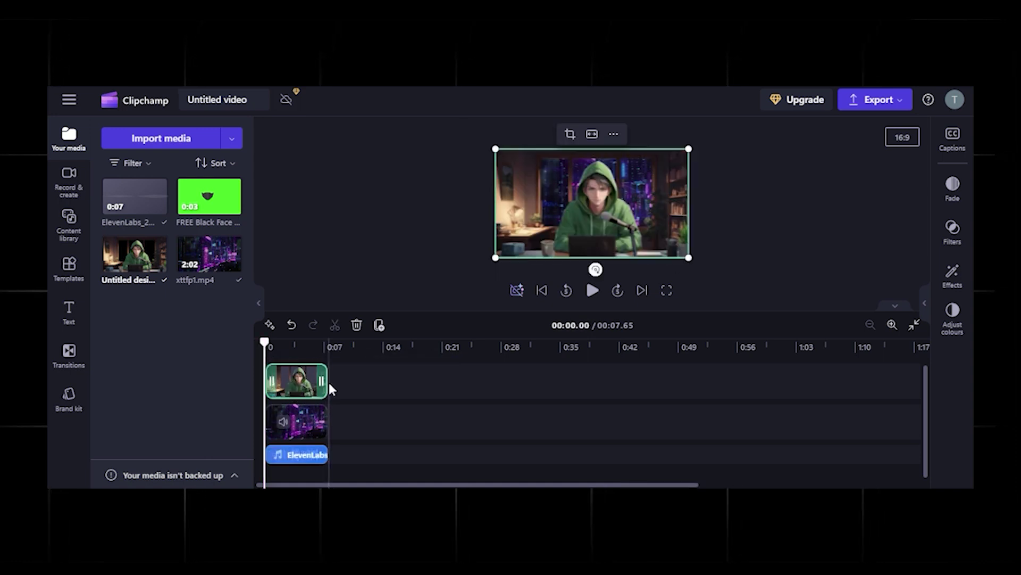
{"action": "left_click", "coordinate": [209, 197]}
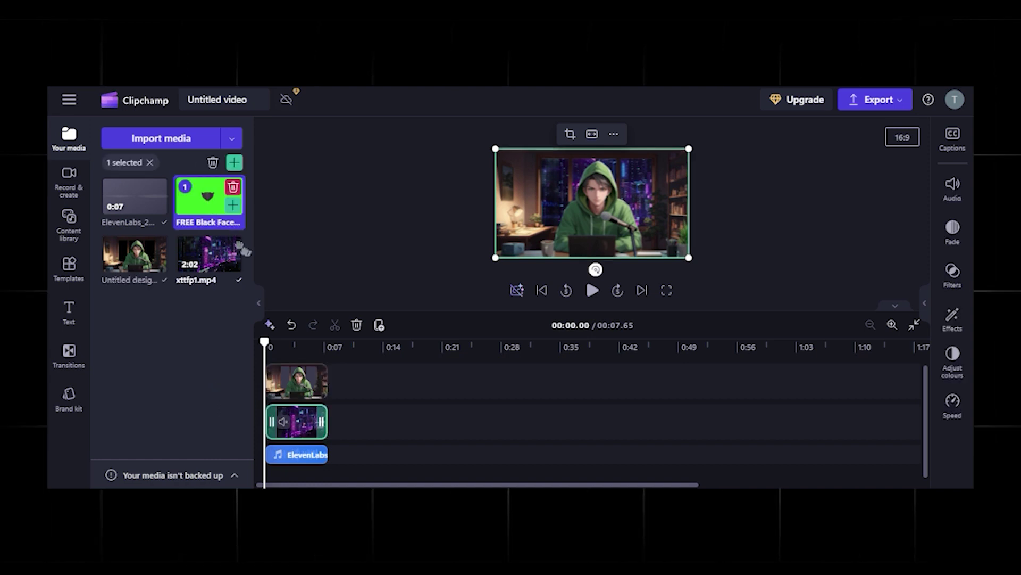
{"action": "mouse_move", "coordinate": [209, 197]}
{"action": "left_mouse_down"}
{"action": "mouse_move", "coordinate": [293, 323]}
{"action": "mouse_move", "coordinate": [301, 359]}
{"action": "left_mouse_up"}
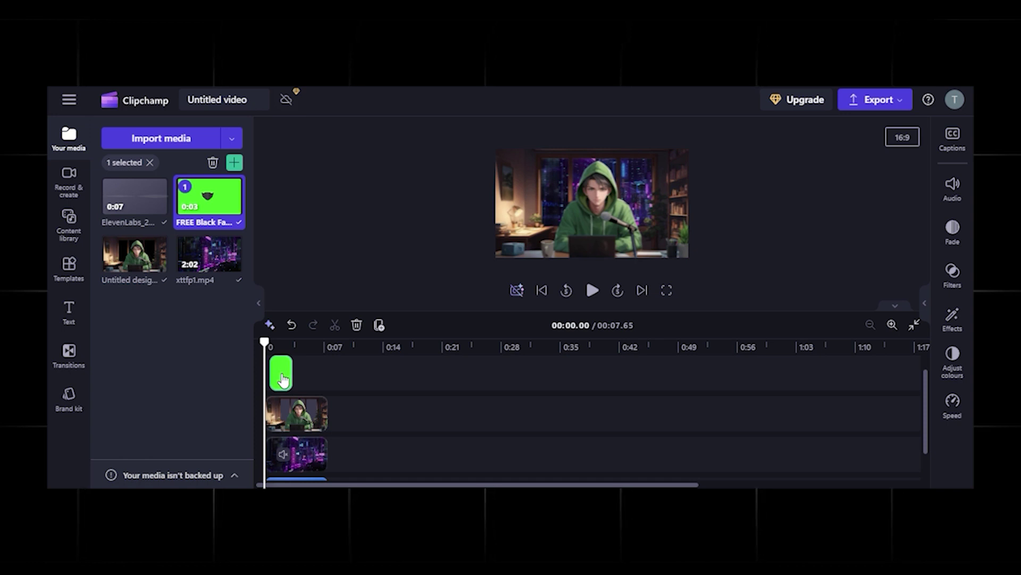
Key out the mask clip's green, fit it over the face, and extend it to 7.65 seconds.
{"action": "left_click_drag", "start_coordinate": [283, 380], "coordinate": [279, 380]}
{"action": "left_click", "coordinate": [951, 323]}
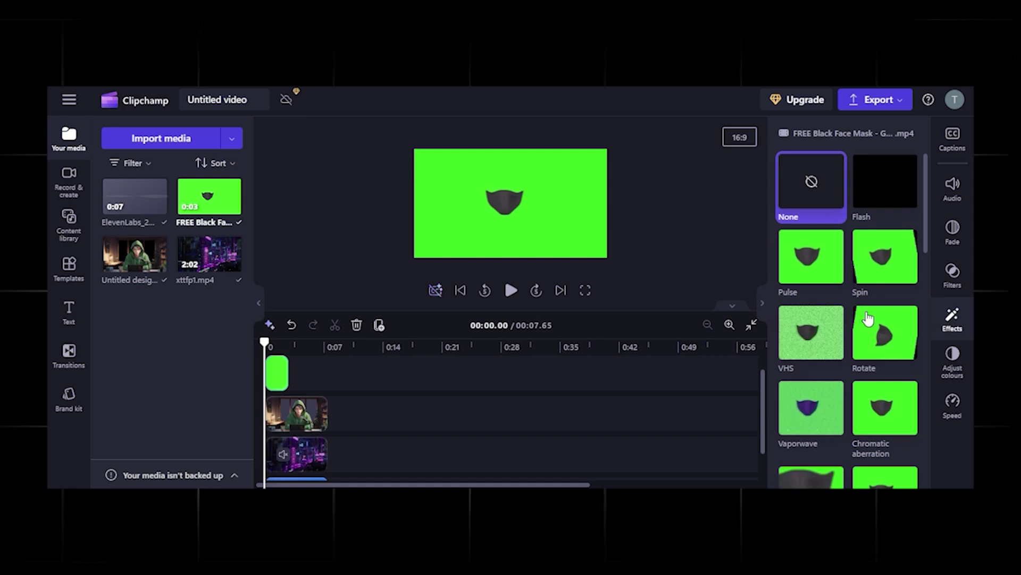
{"action": "scroll", "coordinate": [869, 318], "scroll_direction": "down", "scroll_amount": 5}
{"action": "left_click", "coordinate": [883, 327]}
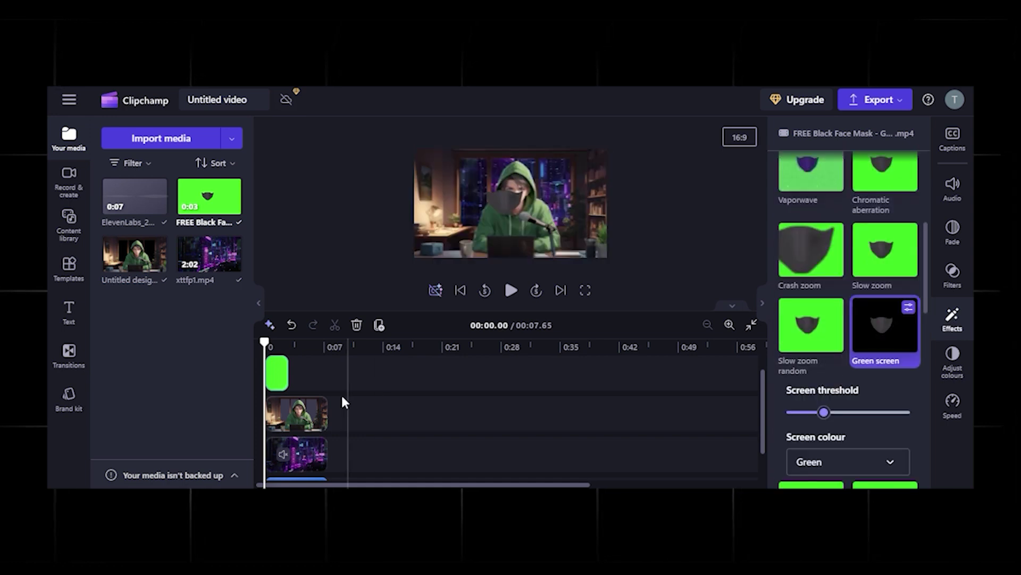
{"action": "left_click_drag", "start_coordinate": [572, 242], "coordinate": [592, 249]}
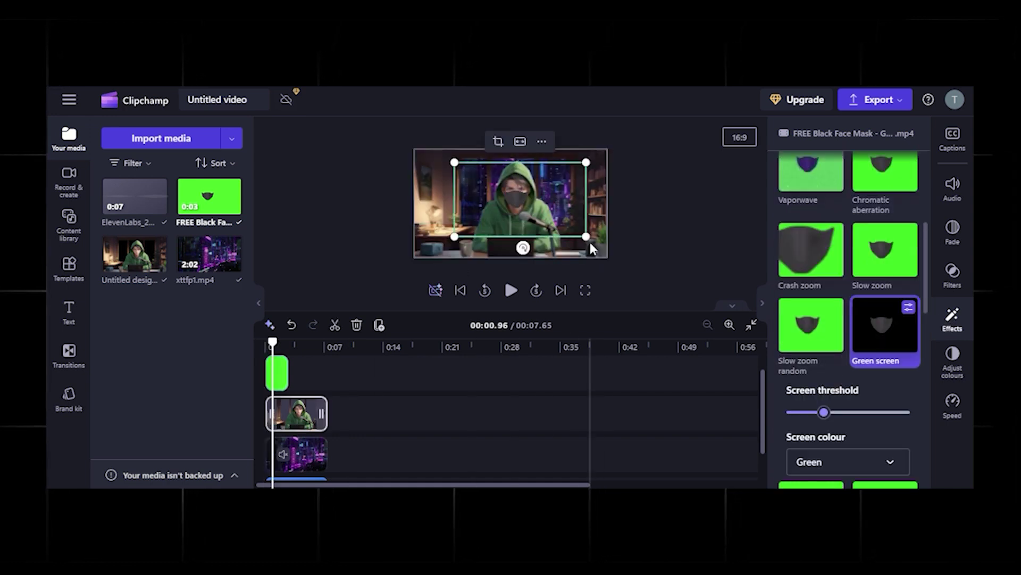
{"action": "left_click_drag", "start_coordinate": [260, 344], "coordinate": [275, 340]}
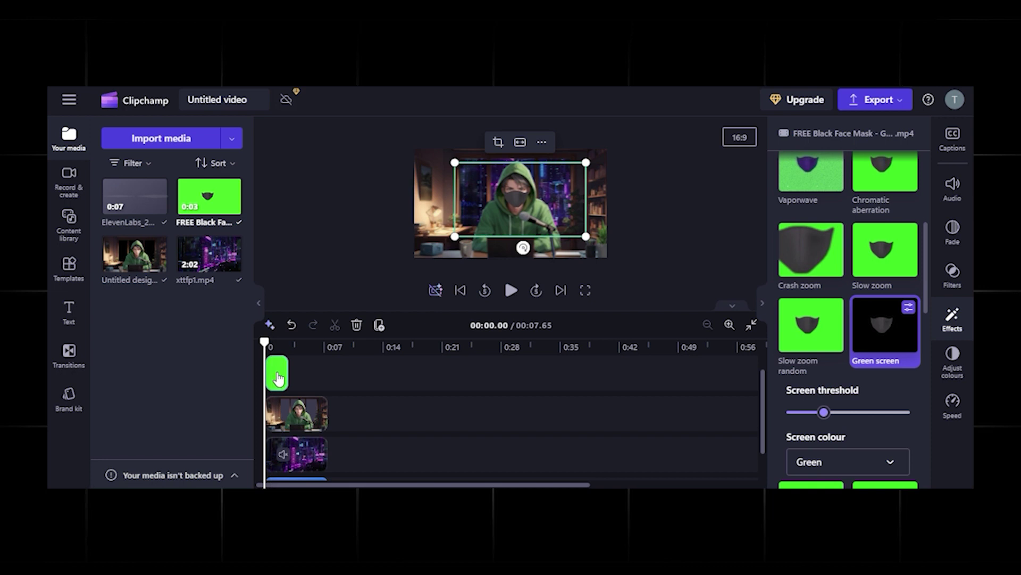
{"action": "mouse_move", "coordinate": [287, 376]}
{"action": "left_mouse_down"}
{"action": "mouse_move", "coordinate": [336, 375]}
{"action": "mouse_move", "coordinate": [327, 375]}
{"action": "left_mouse_up"}
{"action": "left_click", "coordinate": [351, 371]}
Apply the Winter filter to the avatar image.
{"action": "left_click", "coordinate": [953, 318]}
{"action": "left_click", "coordinate": [952, 228]}
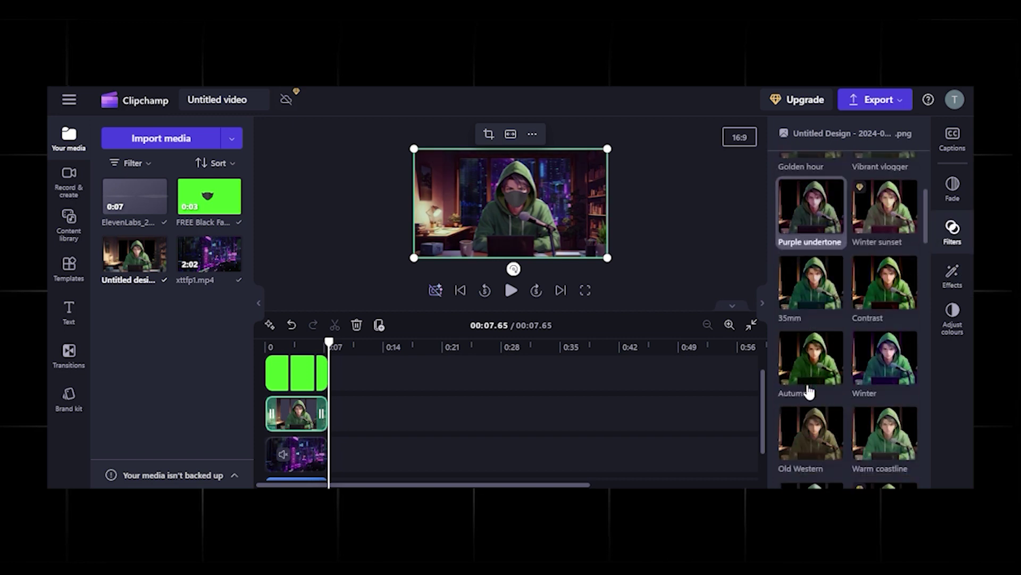
{"action": "scroll", "coordinate": [852, 298], "scroll_direction": "down", "scroll_amount": 3}
{"action": "left_click", "coordinate": [894, 205]}
Preview the video from the start, then export it at 1080p.
{"action": "left_click", "coordinate": [336, 354]}
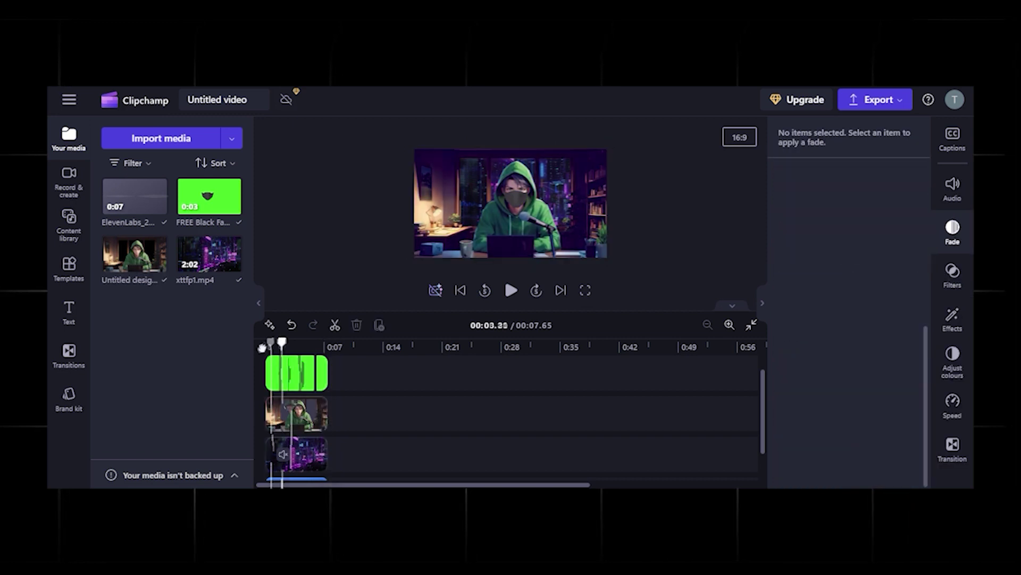
{"action": "left_click_drag", "start_coordinate": [262, 347], "coordinate": [247, 347]}
{"action": "key", "text": "space"}
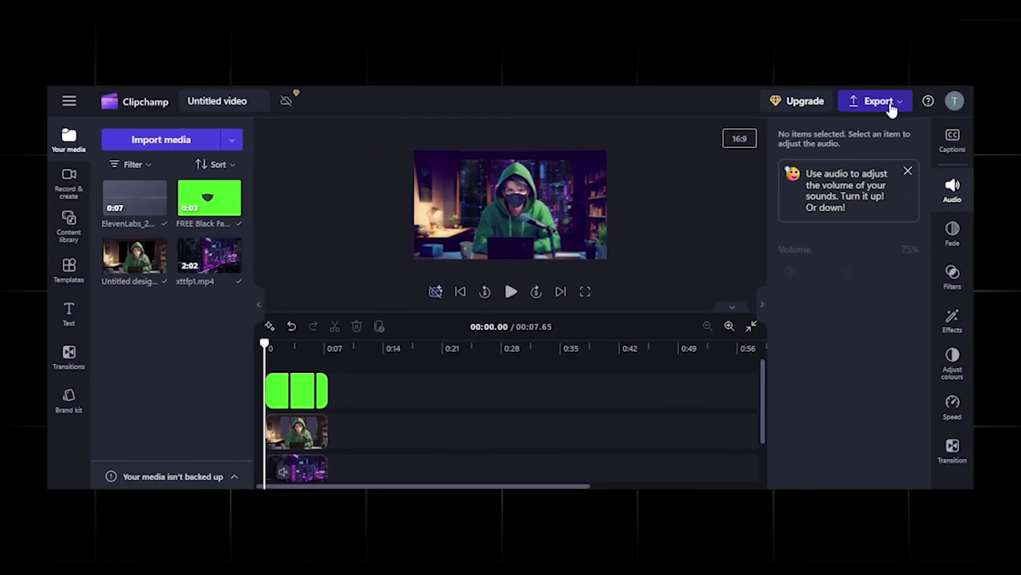
{"action": "left_click", "coordinate": [892, 106]}
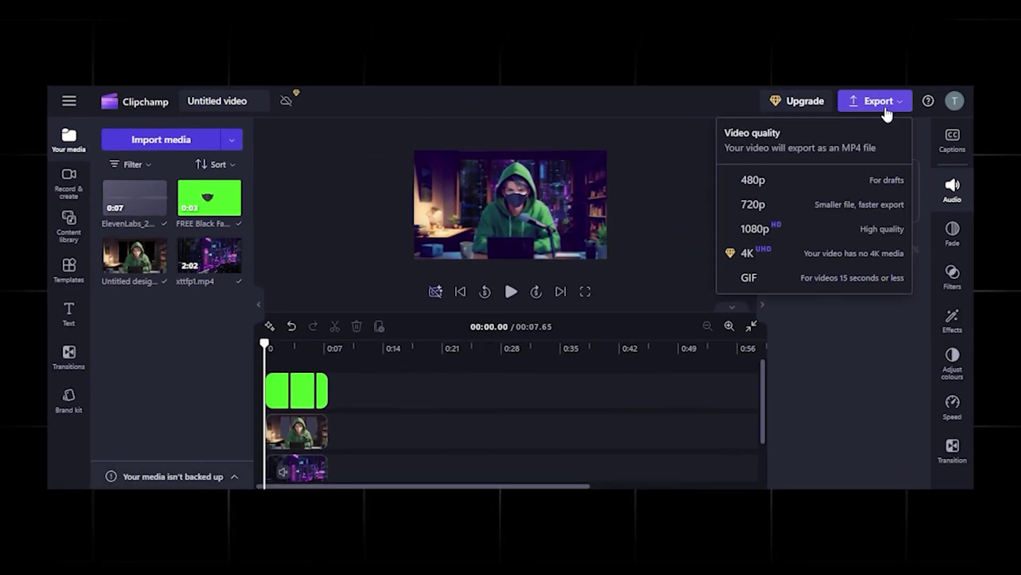
{"action": "left_click", "coordinate": [839, 235]}
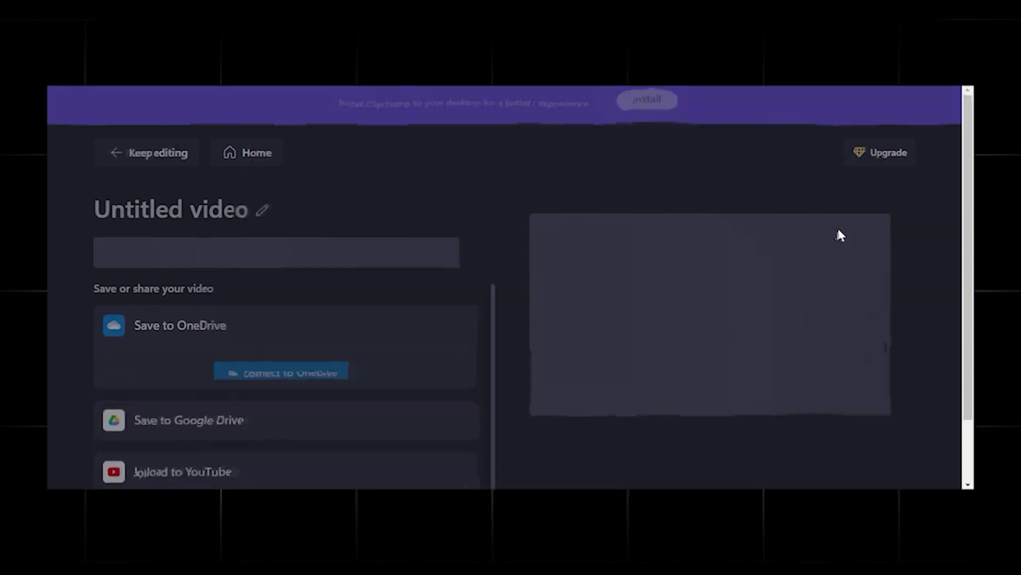